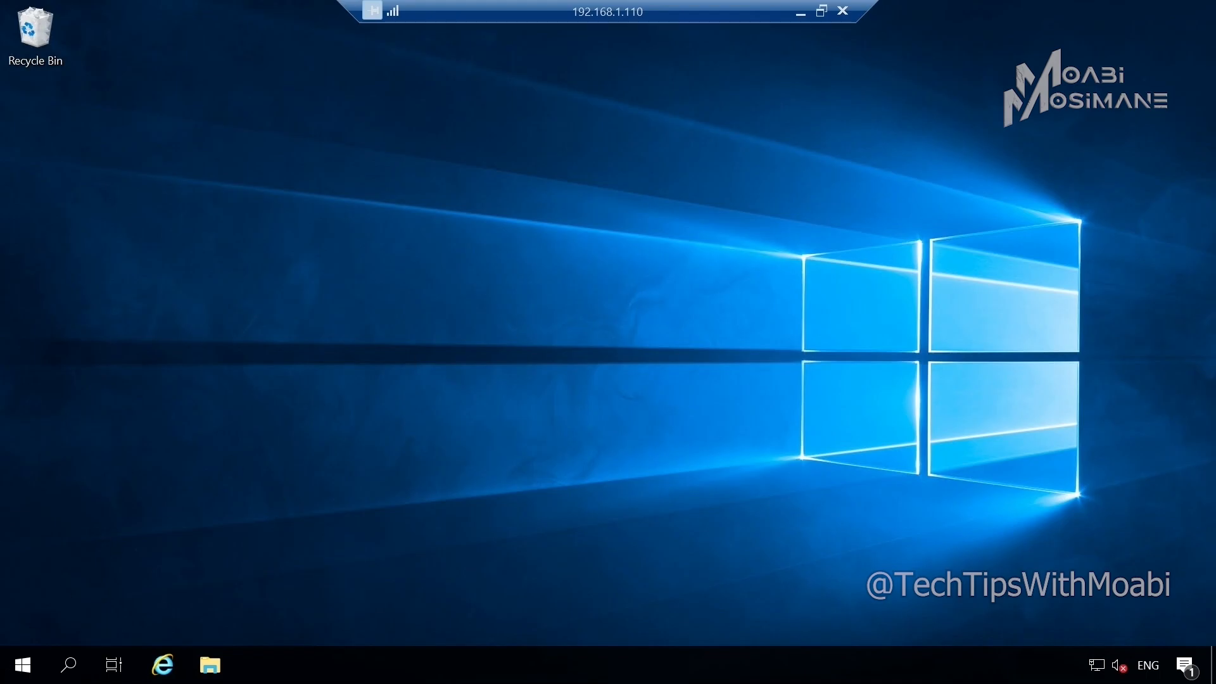
# - Open Server Manager and launch Hyper-V Manager on the server
pyautogui.click(8, 678)
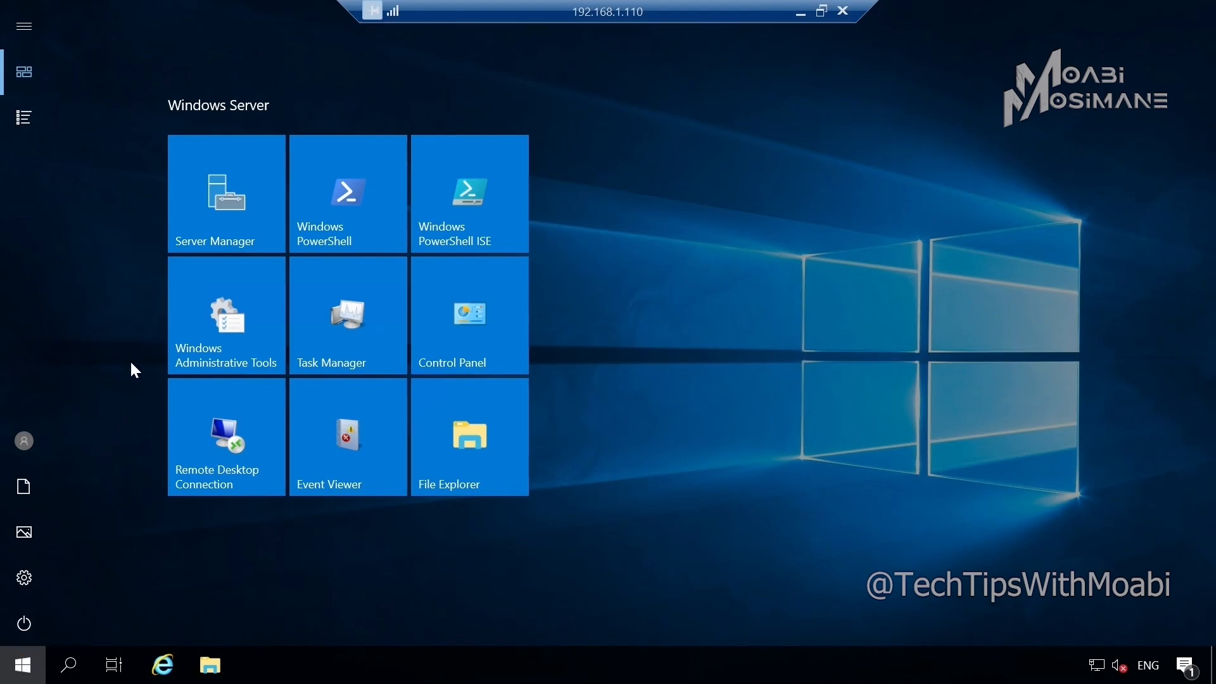
pyautogui.click(211, 227)
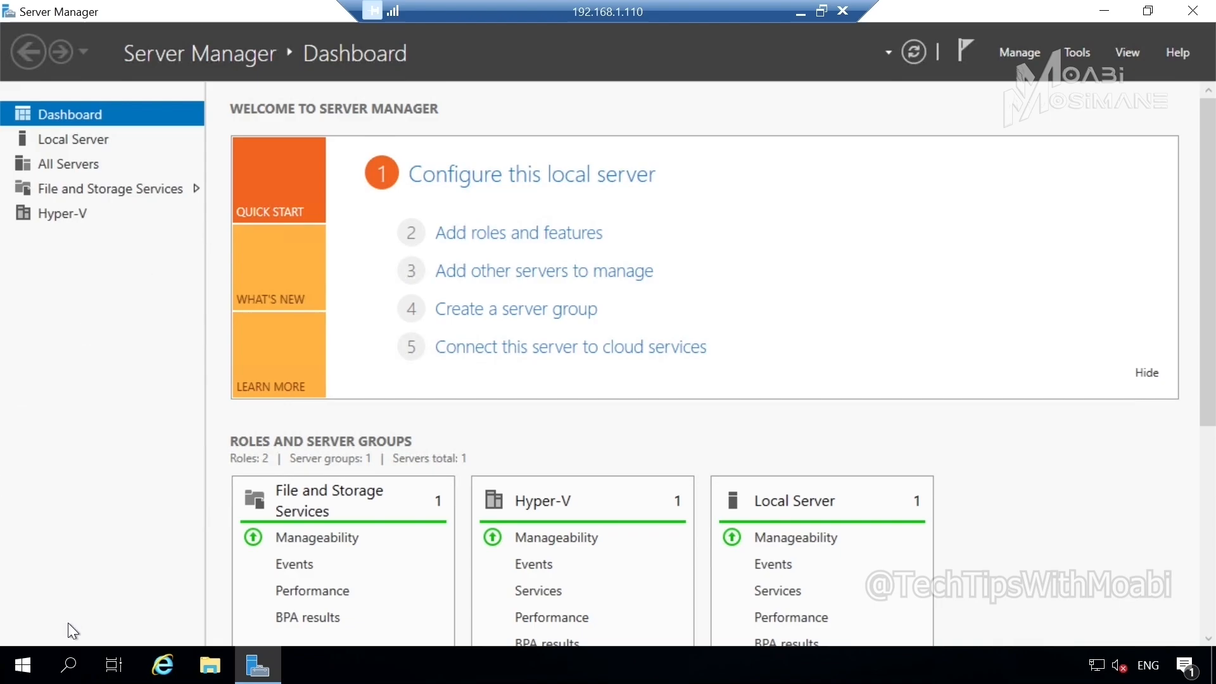
pyautogui.click(68, 664)
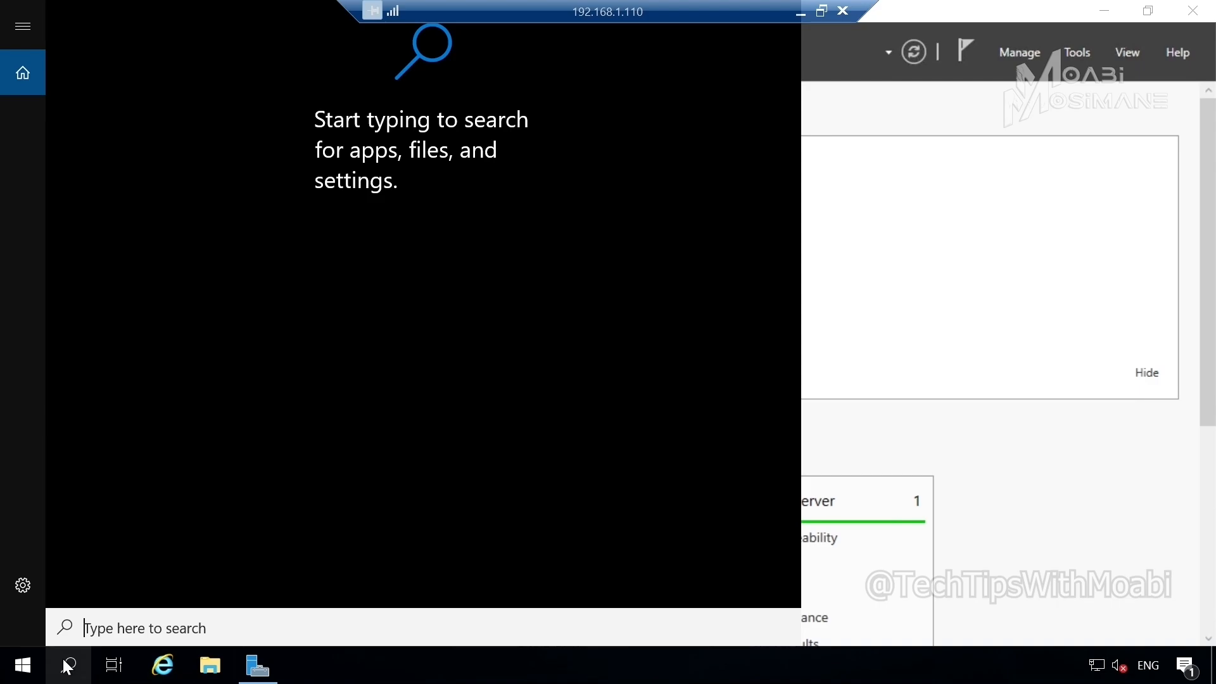
pyautogui.write('hyper')
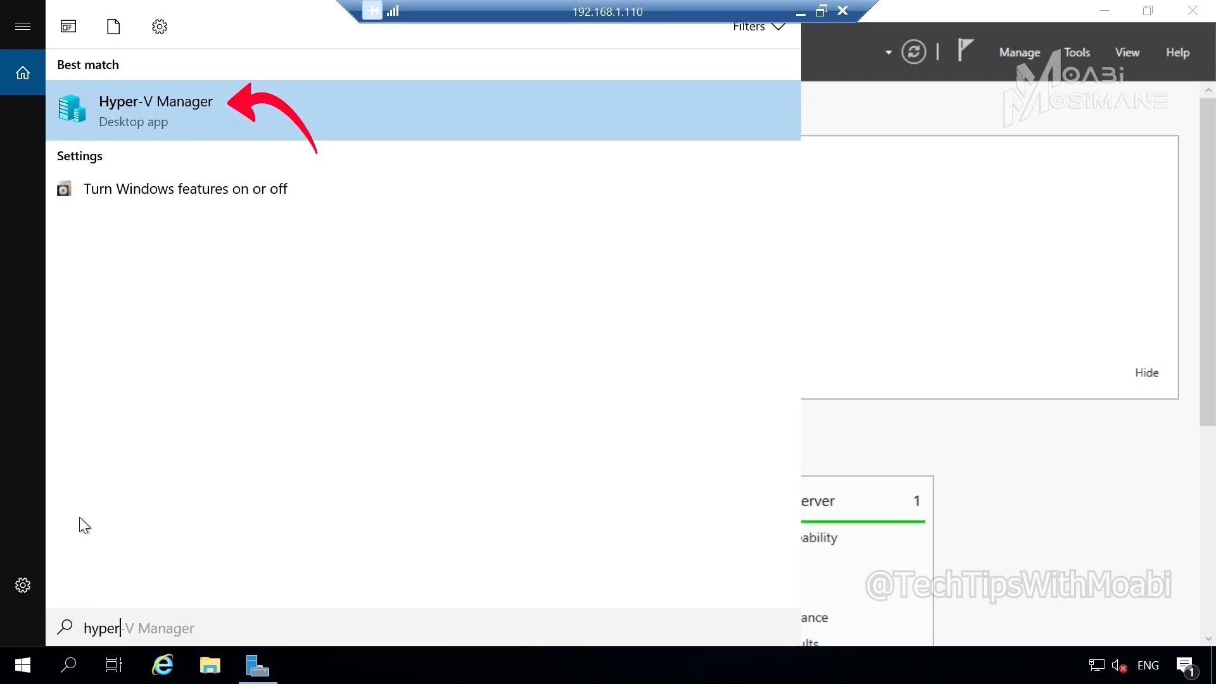
pyautogui.click(140, 115)
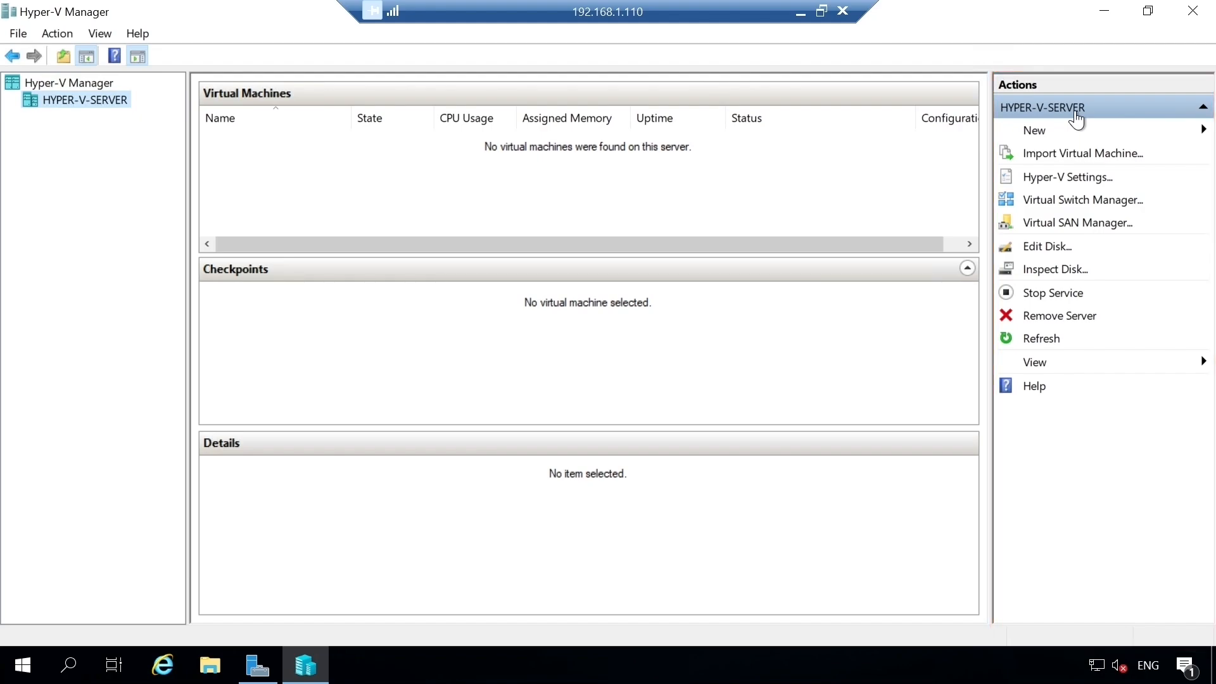
# - Start creating a new virtual machine on HYPER-V-SERVER and name it "Windows 10 Test PC"
pyautogui.click(1070, 137)
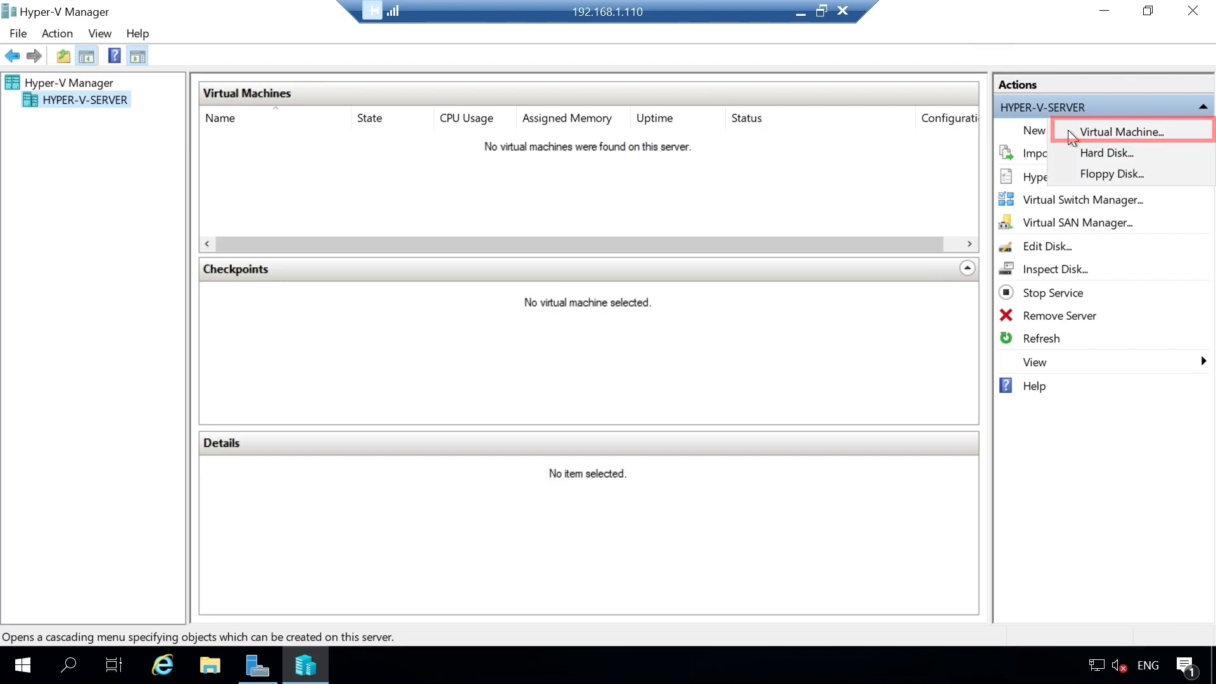
pyautogui.click(1083, 131)
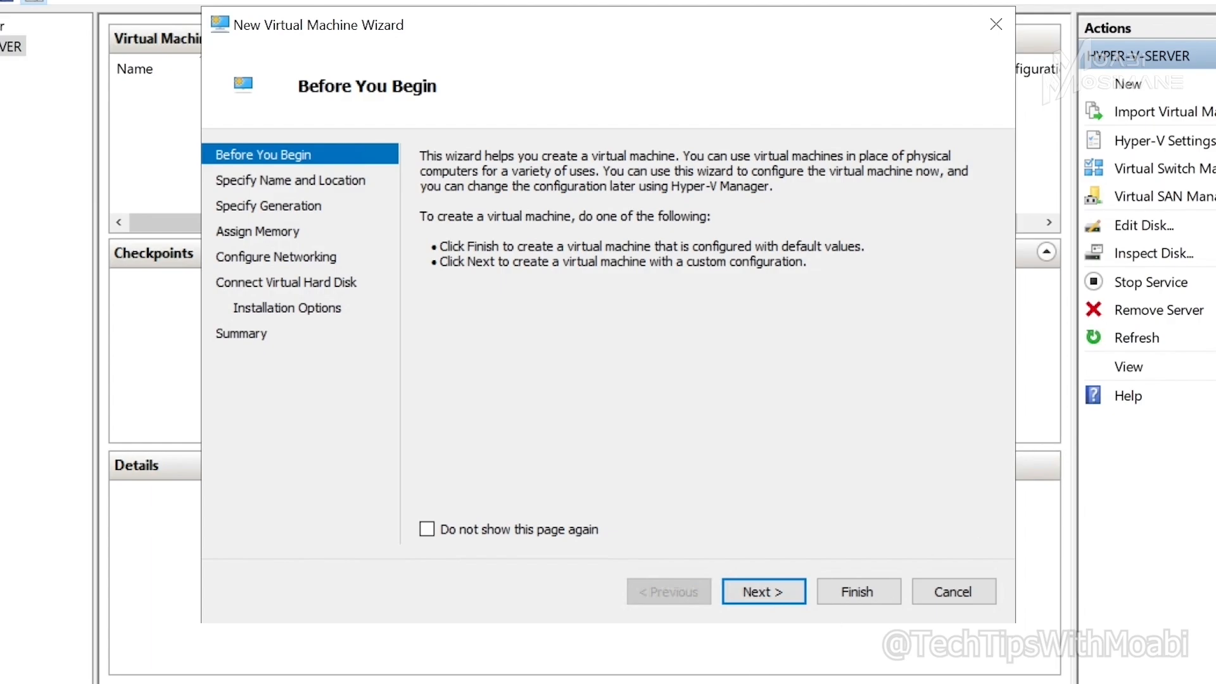
pyautogui.click(772, 591)
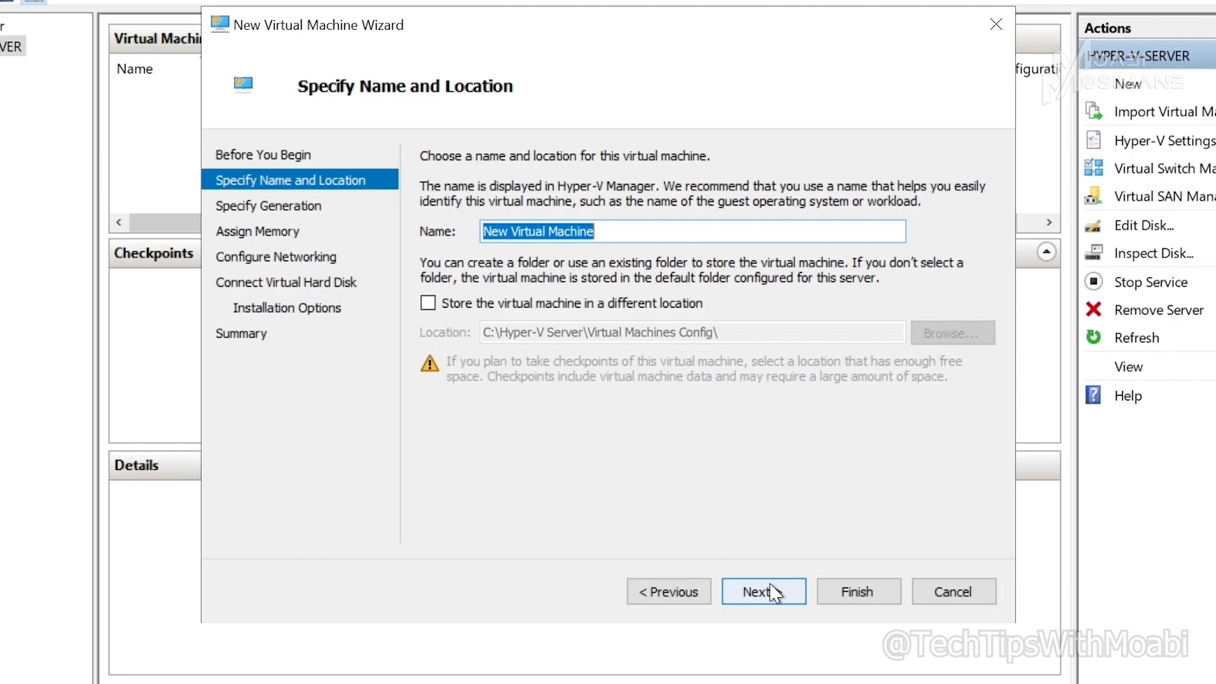
pyautogui.write('Windows ')
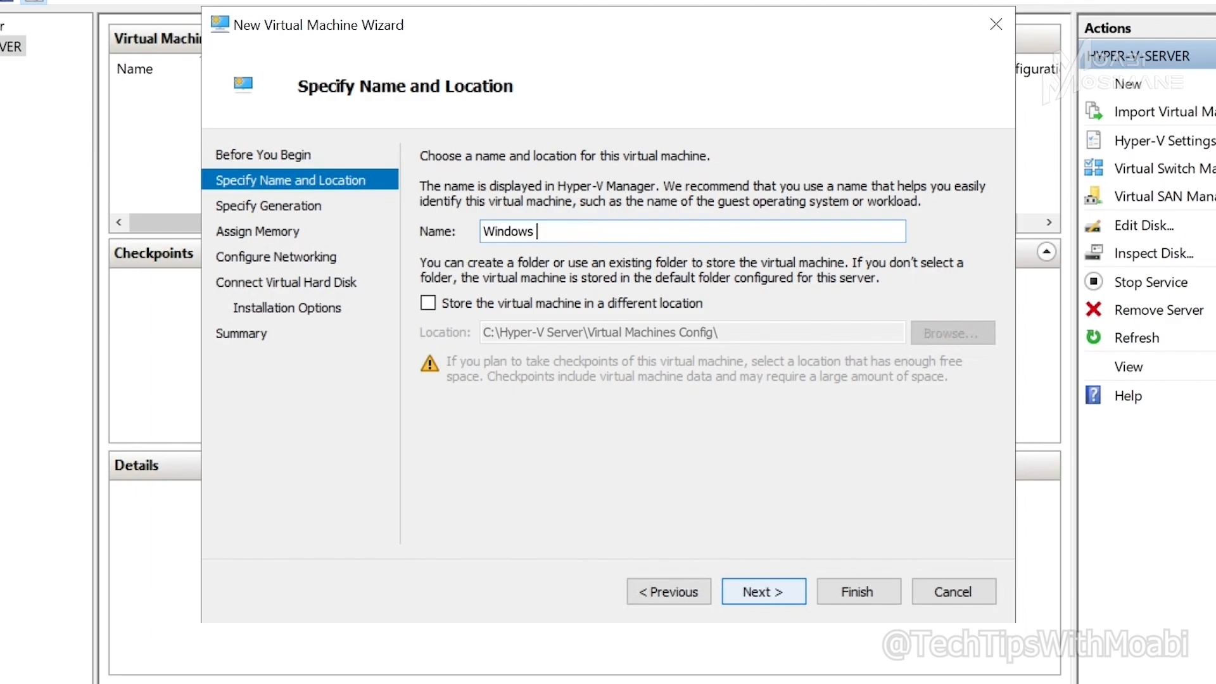
pyautogui.write('10 Test PC')
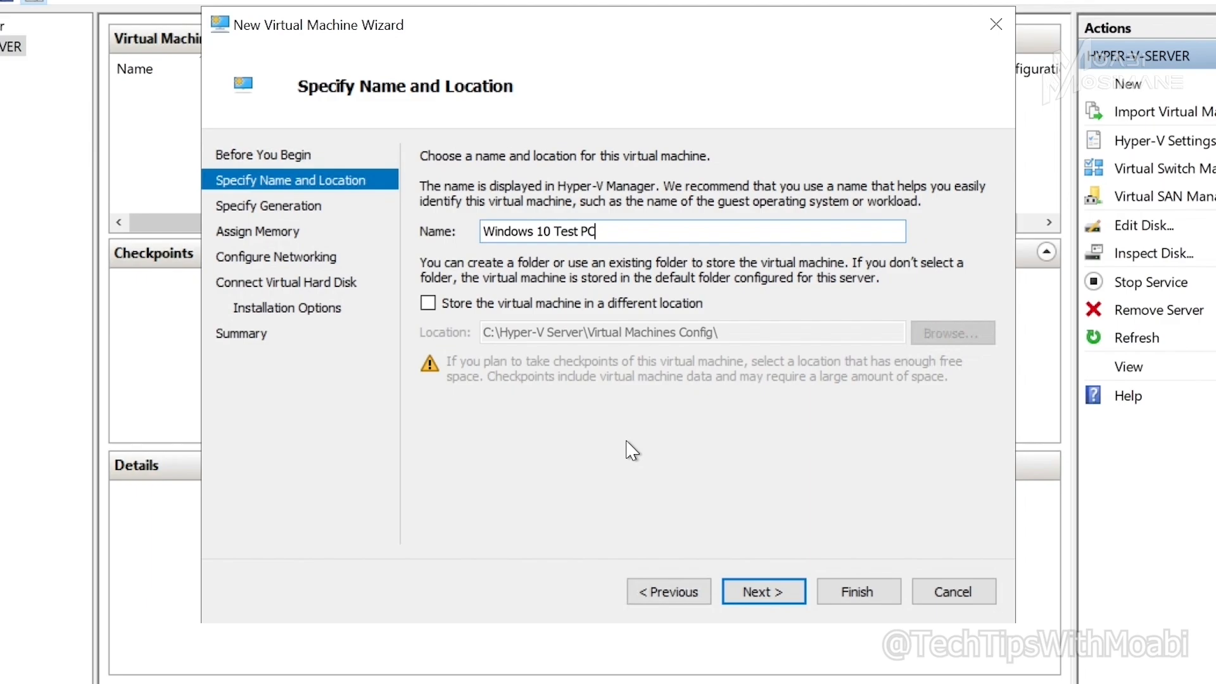
# - Enable storing the virtual machine in a different location, keeping the folder C:\Hyper-V Server\Virtual Machines Config\, and continue to the generation settings
pyautogui.click(600, 302)
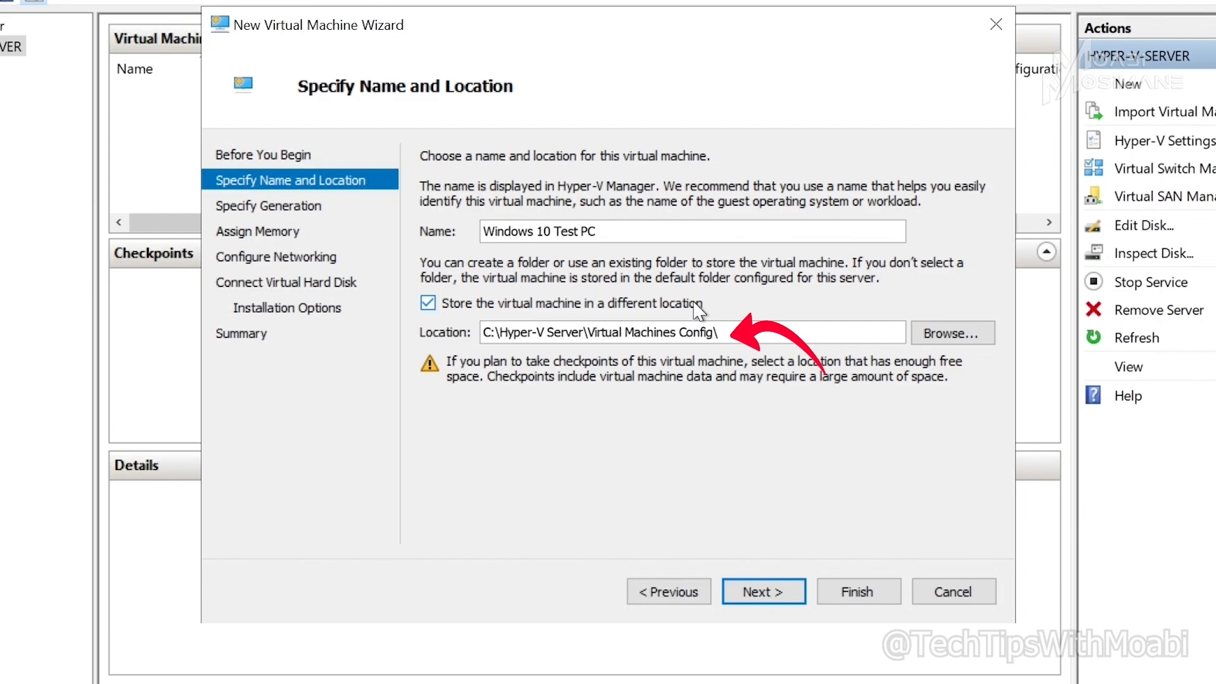
pyautogui.click(934, 333)
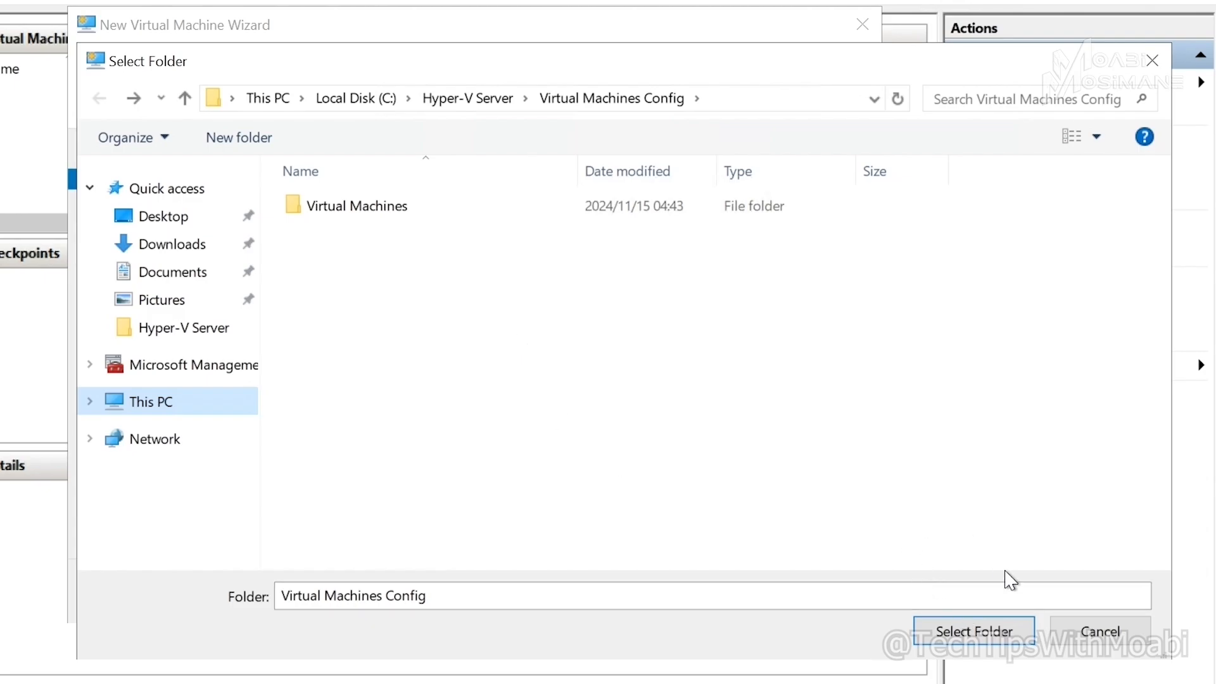
pyautogui.click(1098, 640)
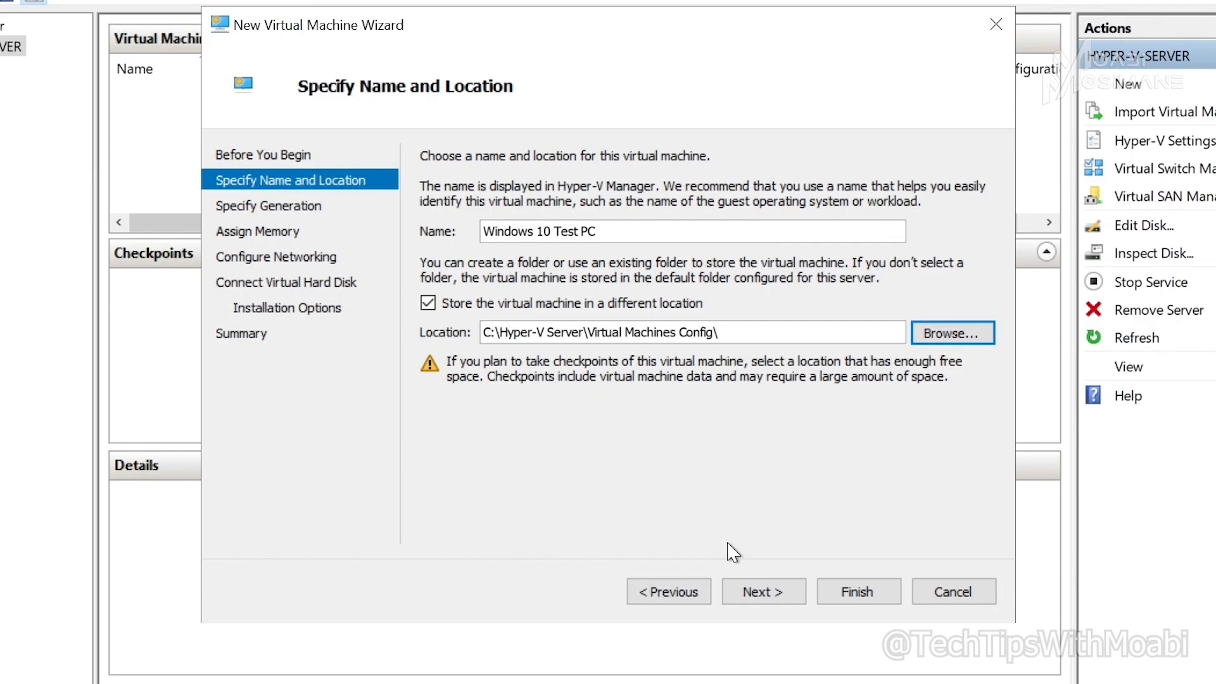
pyautogui.click(766, 602)
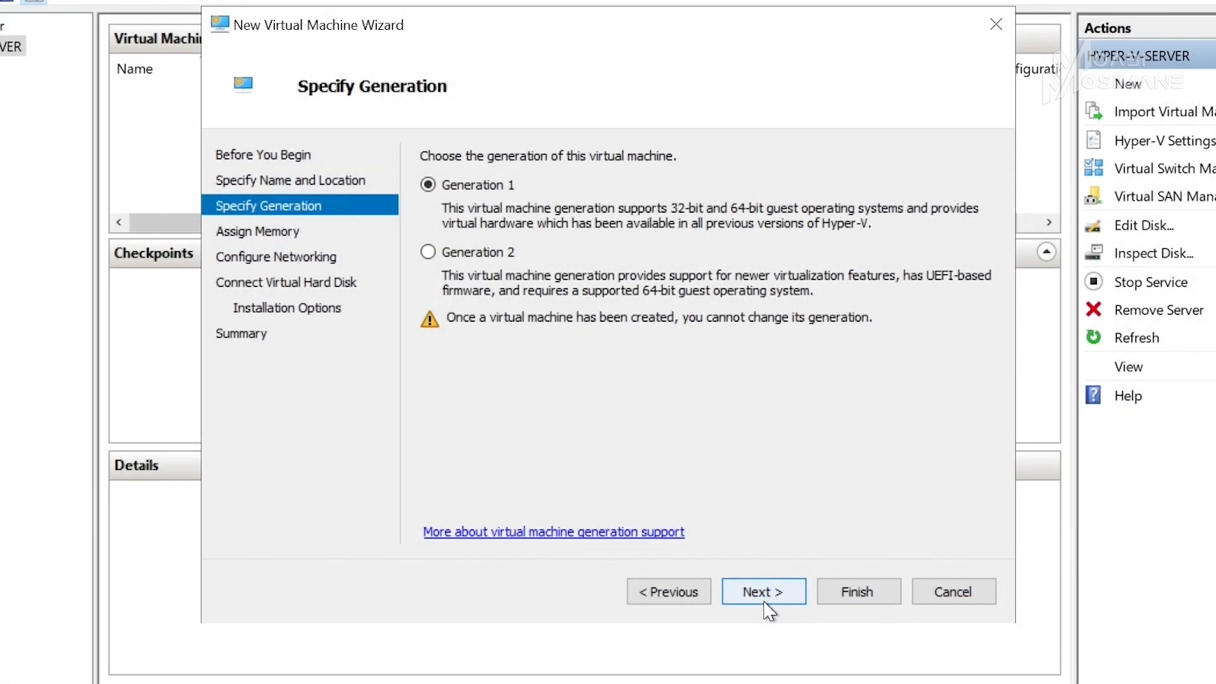
# - Choose Generation 2 for the virtual machine and continue to the memory settings
pyautogui.click(474, 254)
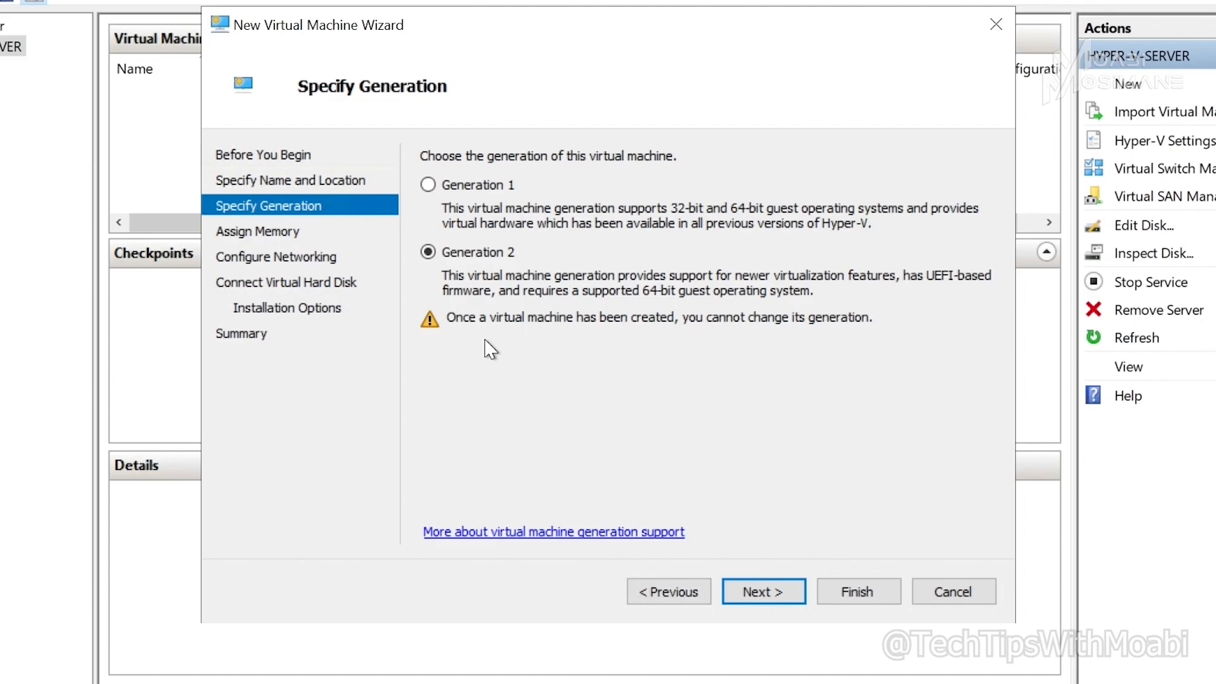
pyautogui.click(766, 593)
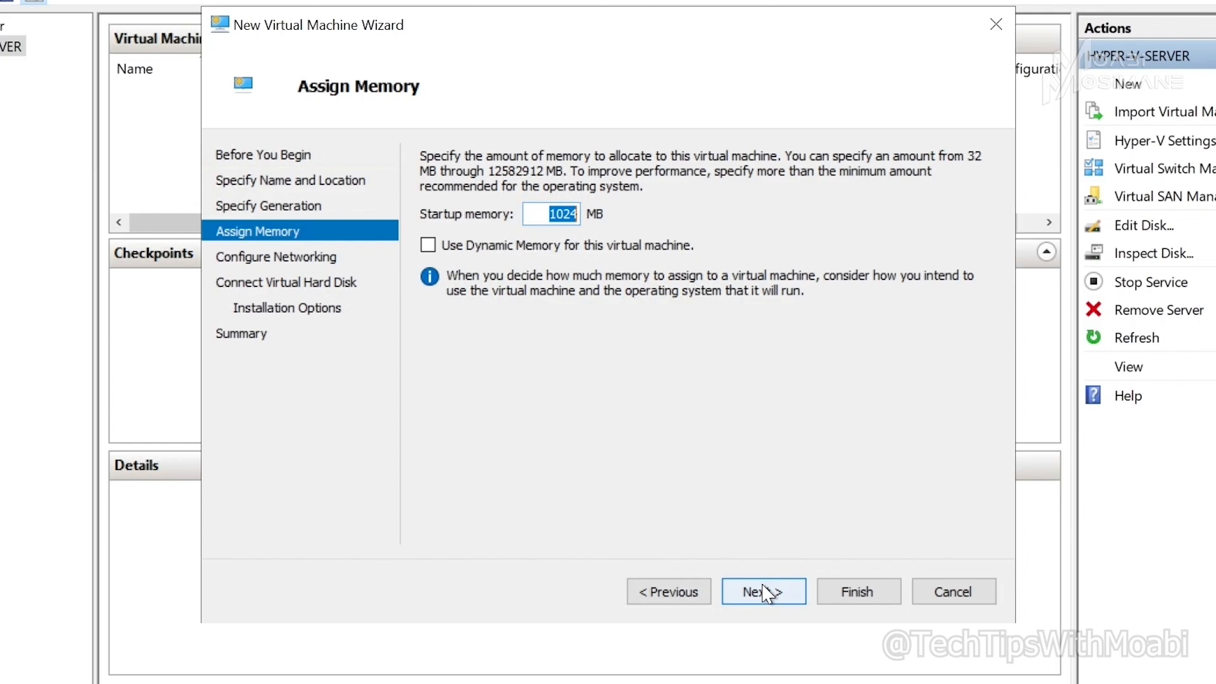
pyautogui.click(768, 594)
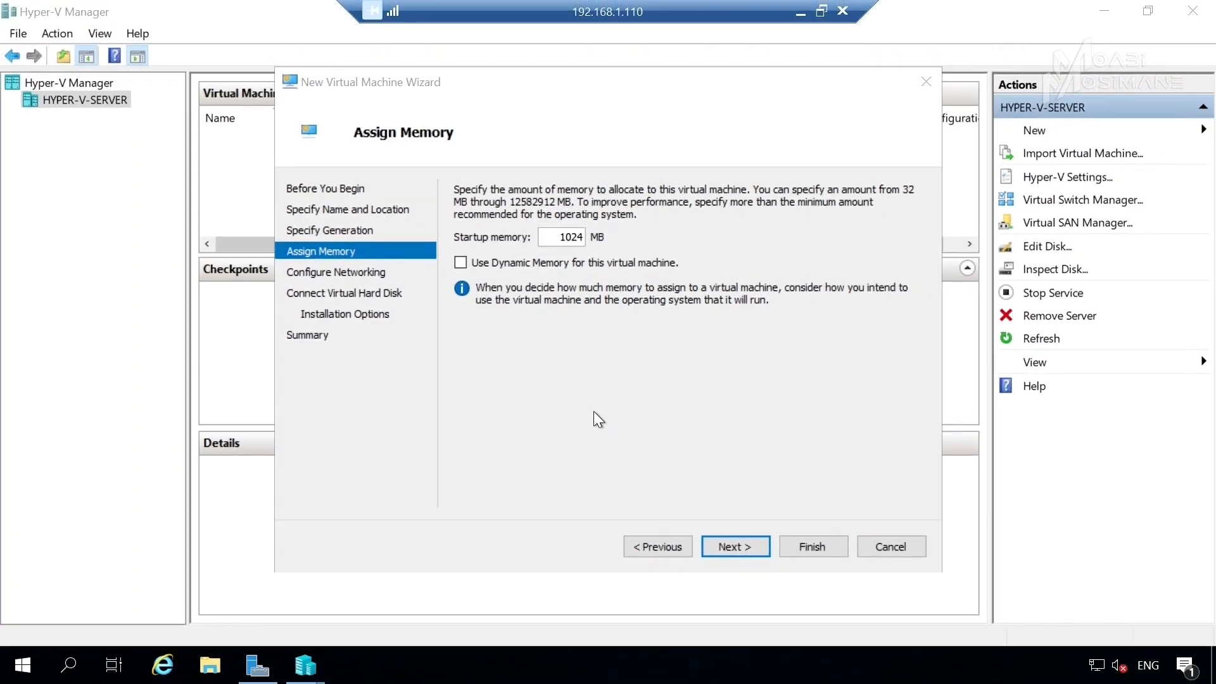
# - Open Calculator and multiply 1024 by 2 to convert 2 GB of memory to megabytes
pyautogui.click(80, 662)
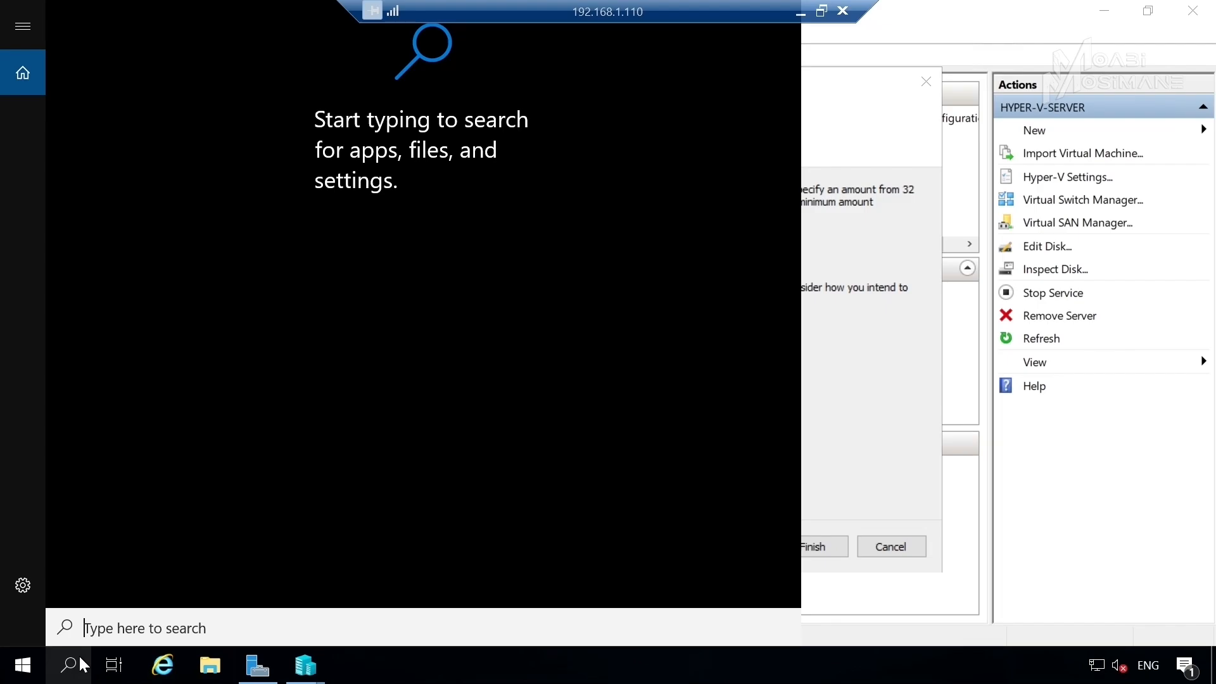
pyautogui.write('calcu')
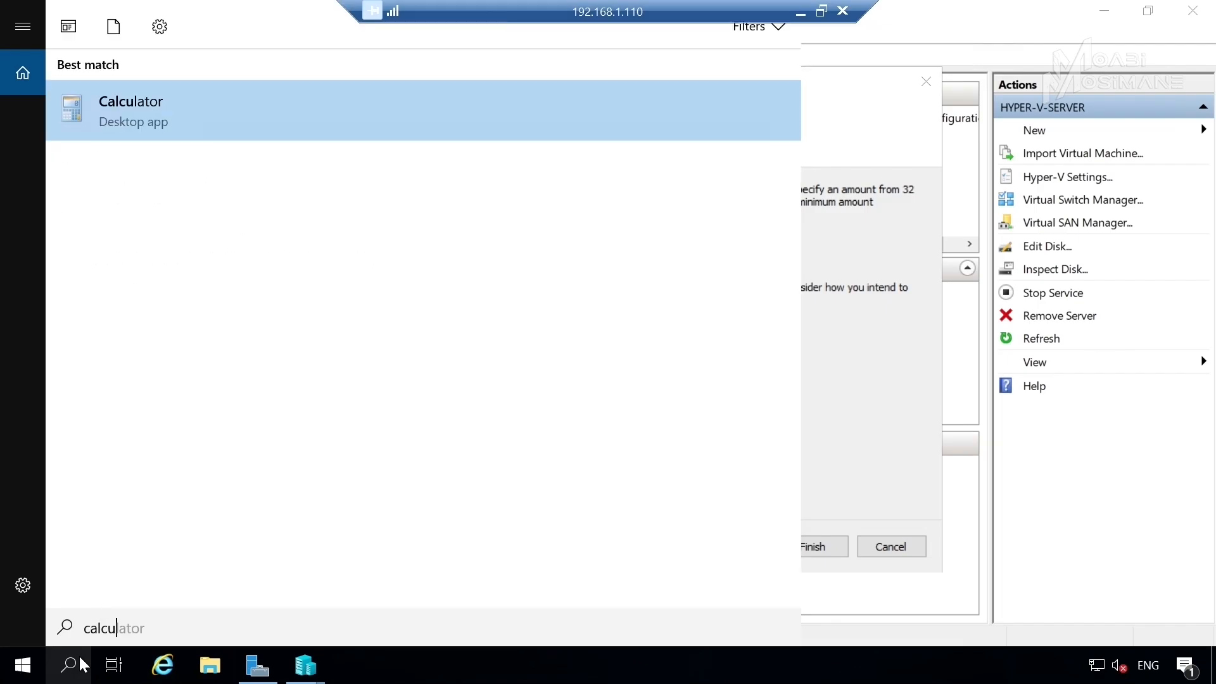
pyautogui.press('Return')
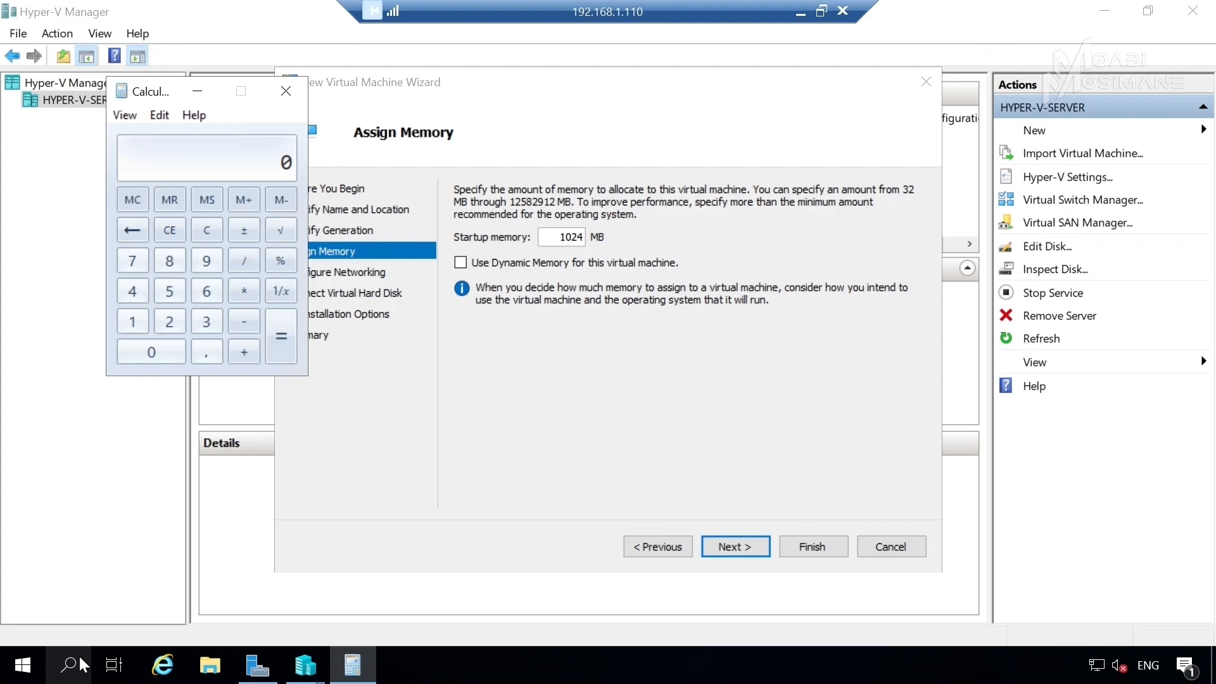
pyautogui.write('1024')
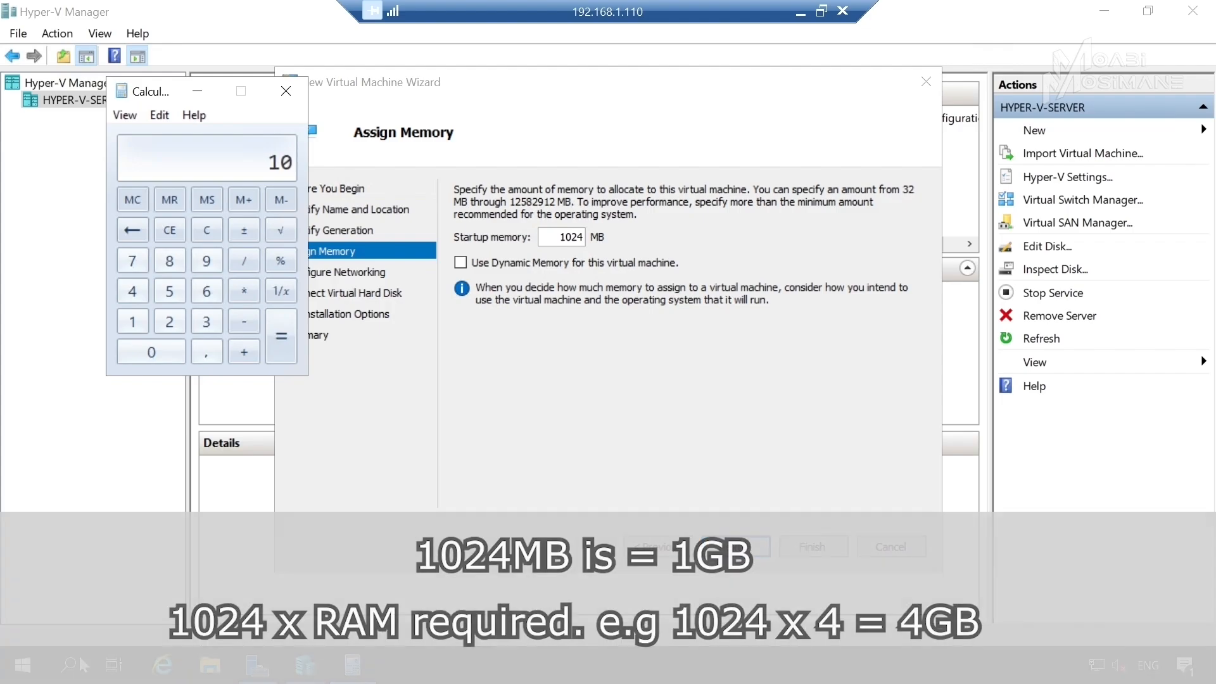
pyautogui.press('*')
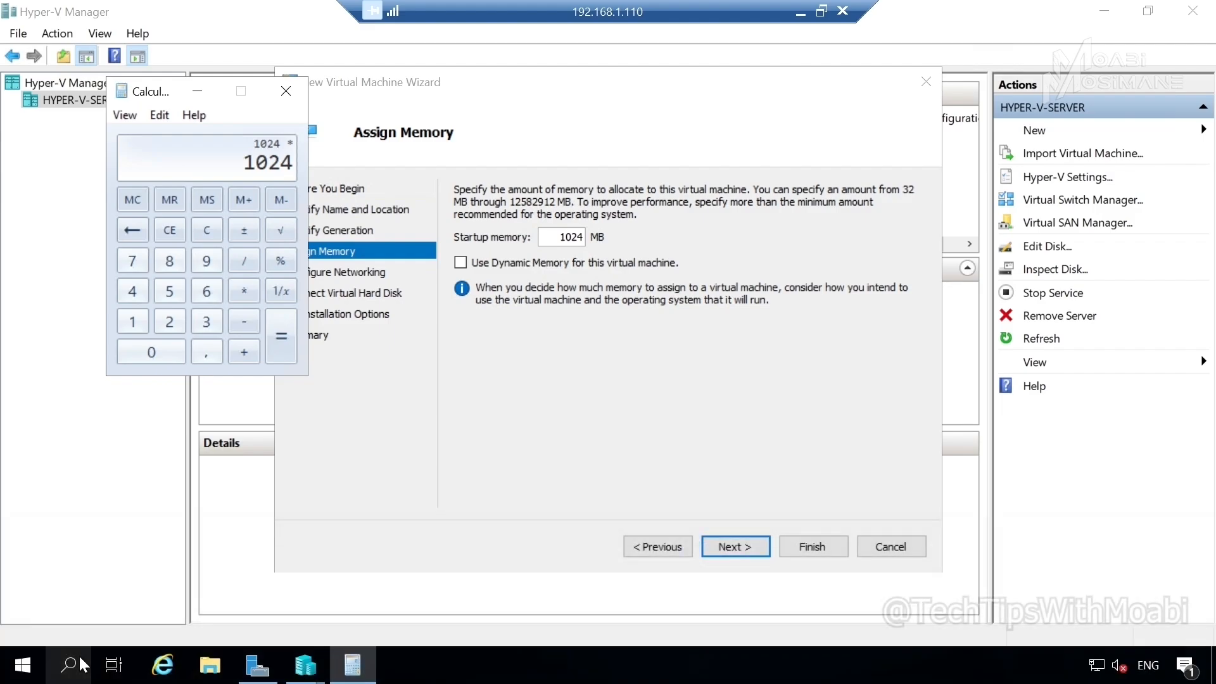
pyautogui.write('2')
pyautogui.press('Return')
# - Clear the calculation, multiply 1024 by 4 to convert 4 GB to megabytes, and close Calculator
pyautogui.click(212, 228)
pyautogui.write('10')
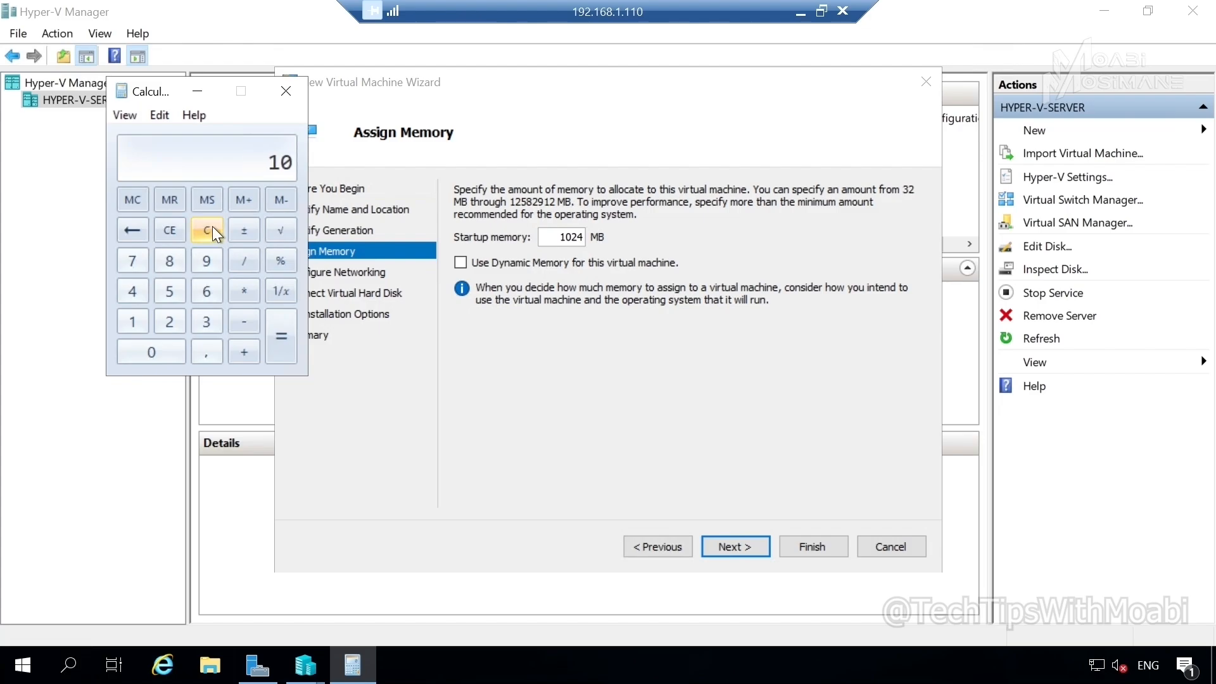
pyautogui.write('24*4')
pyautogui.press('Return')
pyautogui.click(286, 91)
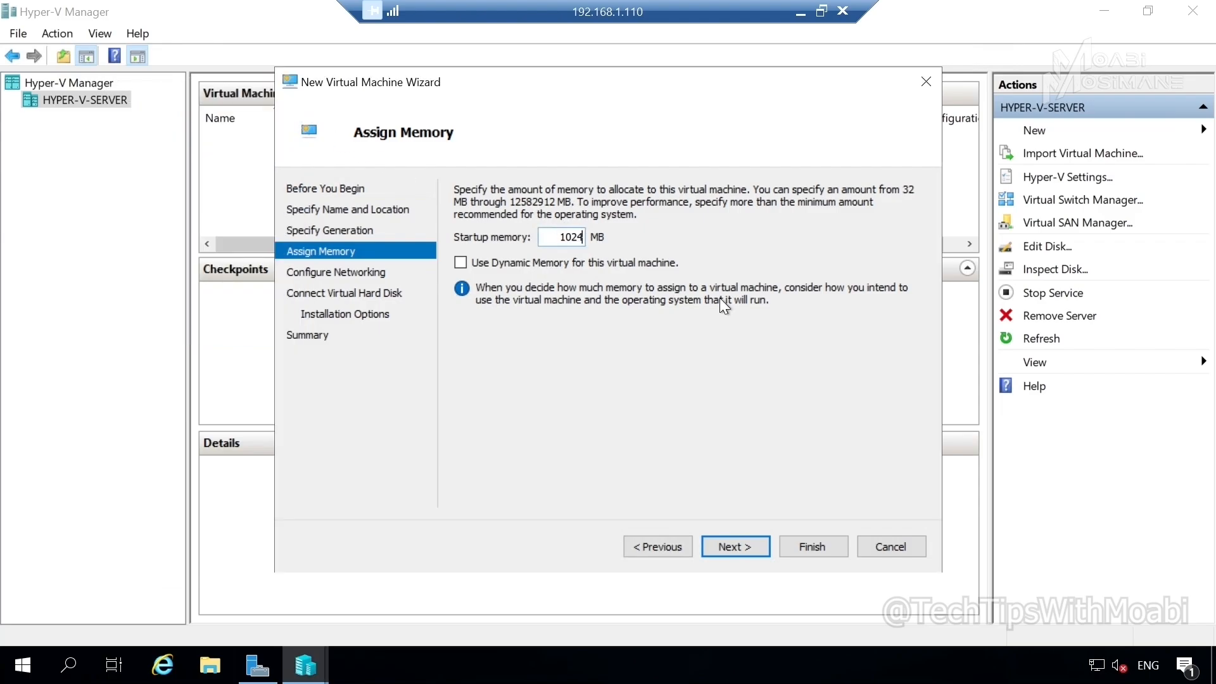
# - Set the virtual machine's startup memory to 2048 MB and continue to the networking settings
pyautogui.press('BackSpace')
pyautogui.press('BackSpace')
pyautogui.press('BackSpace')
pyautogui.press('BackSpace')
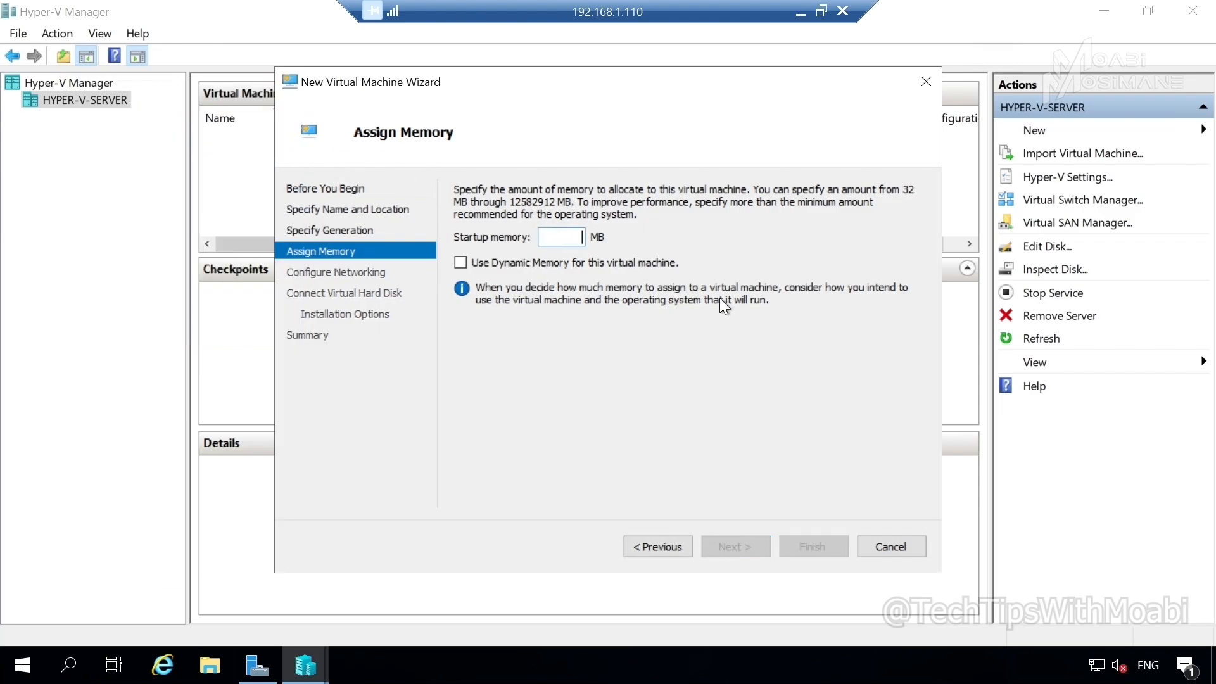
pyautogui.write('204')
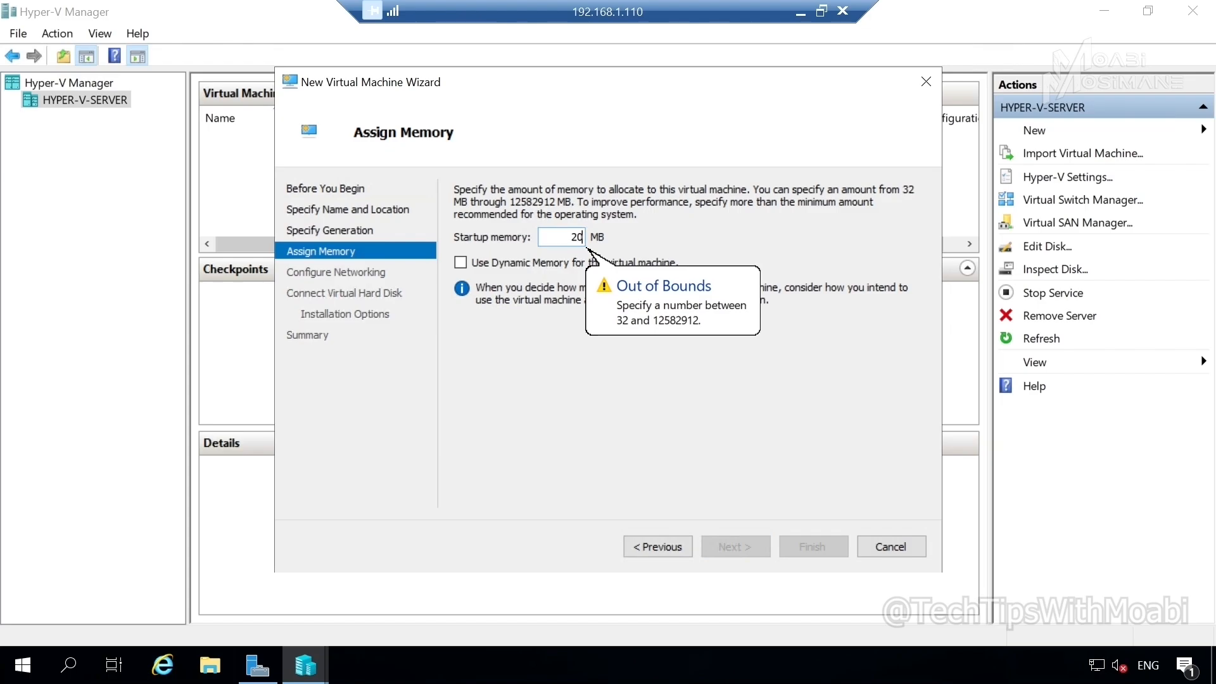
pyautogui.write('8')
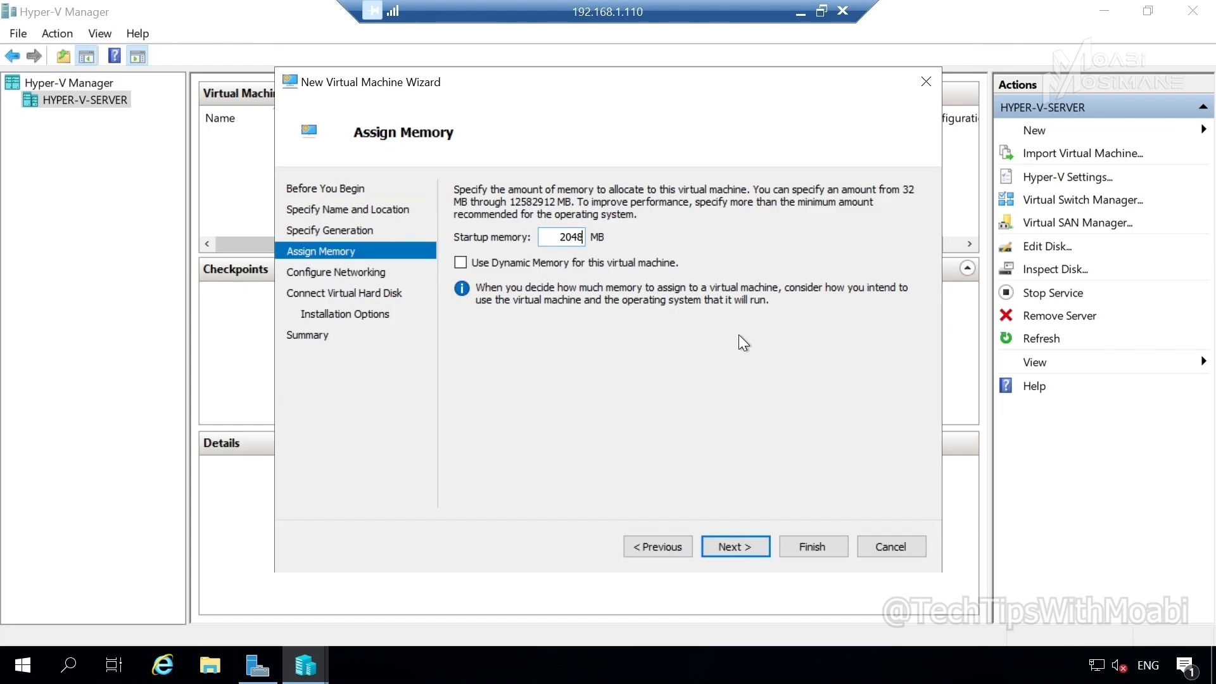
pyautogui.click(719, 549)
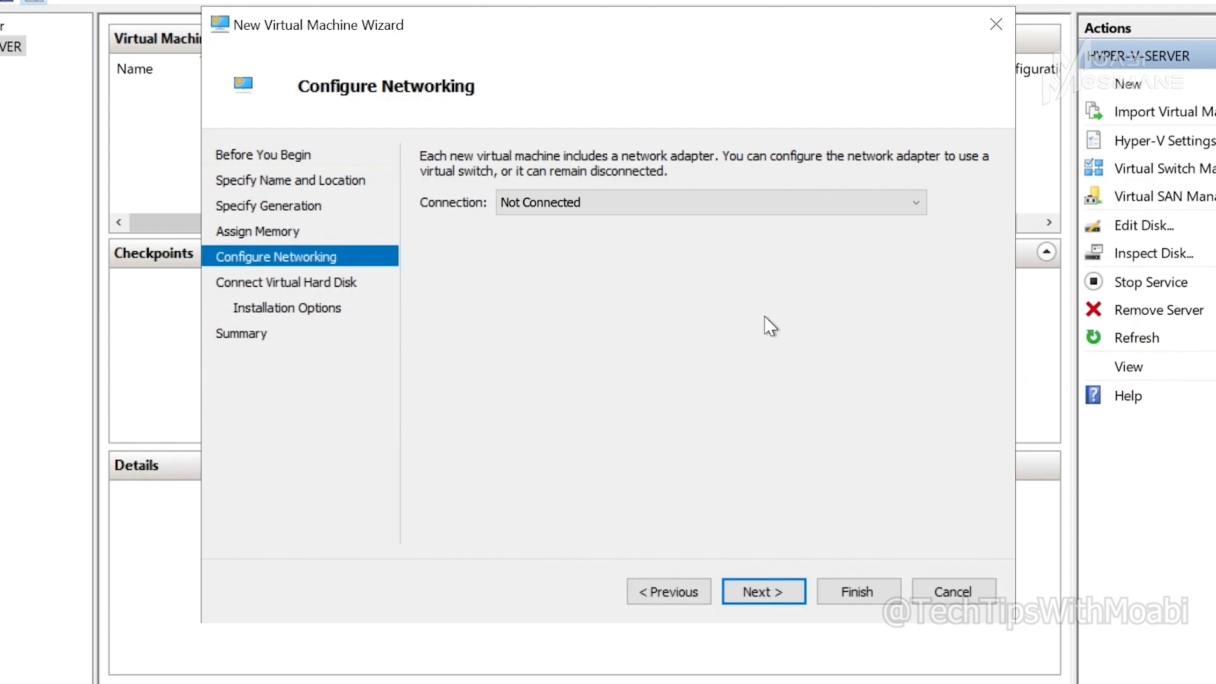
# - Connect the virtual machine's network adapter to External-Switch and continue to the virtual hard disk settings
pyautogui.click(773, 205)
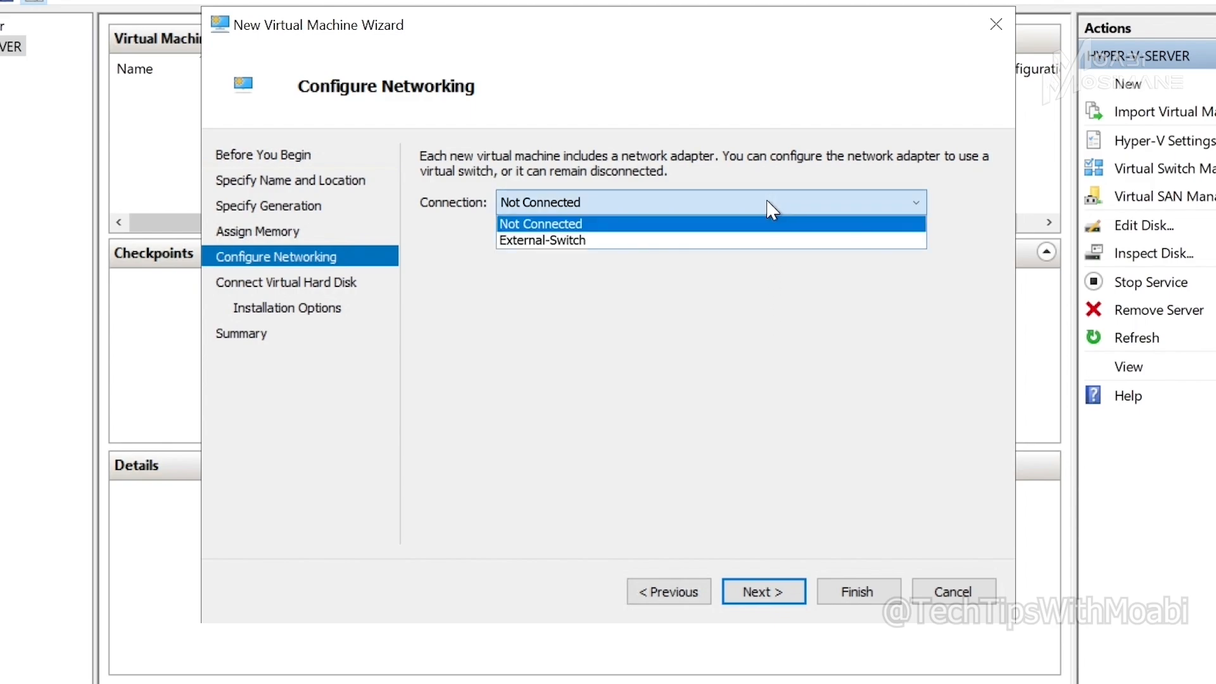
pyautogui.click(731, 242)
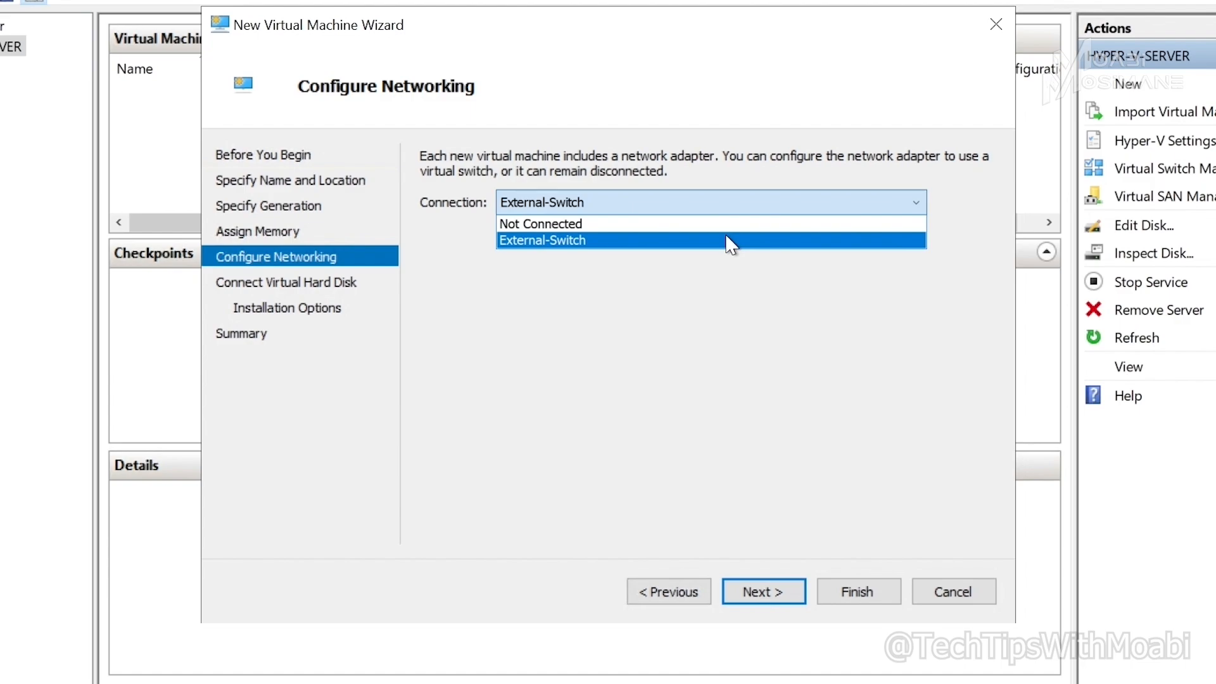
pyautogui.click(726, 237)
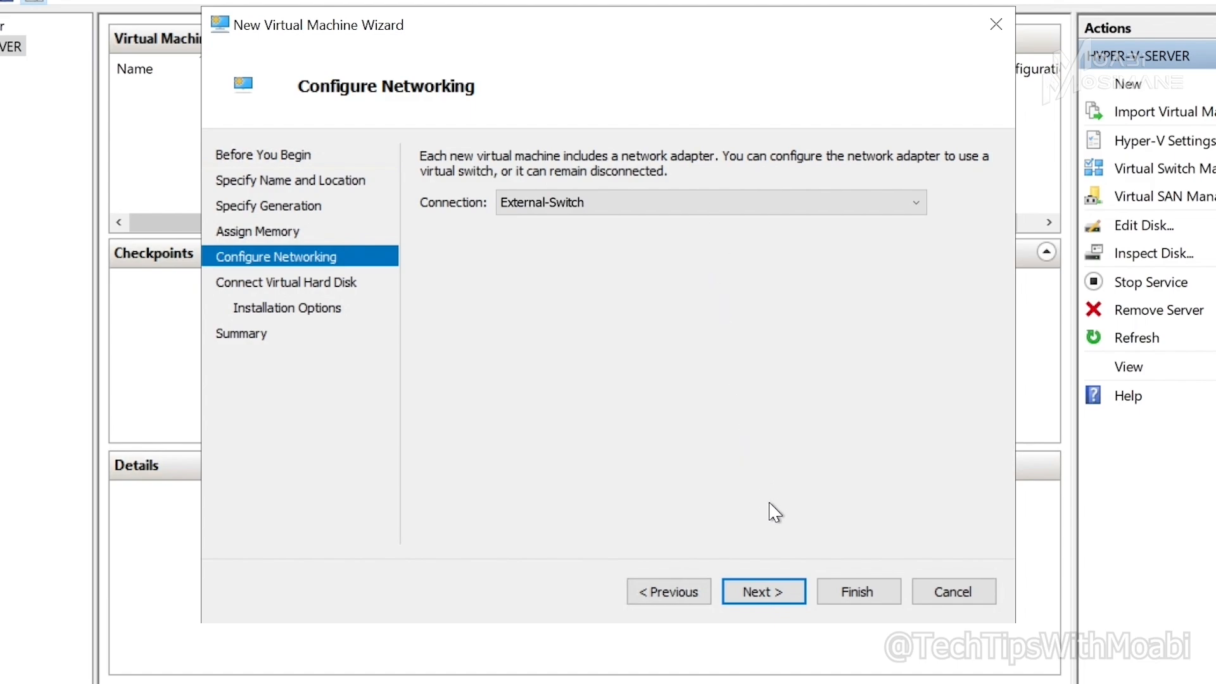
pyautogui.click(796, 595)
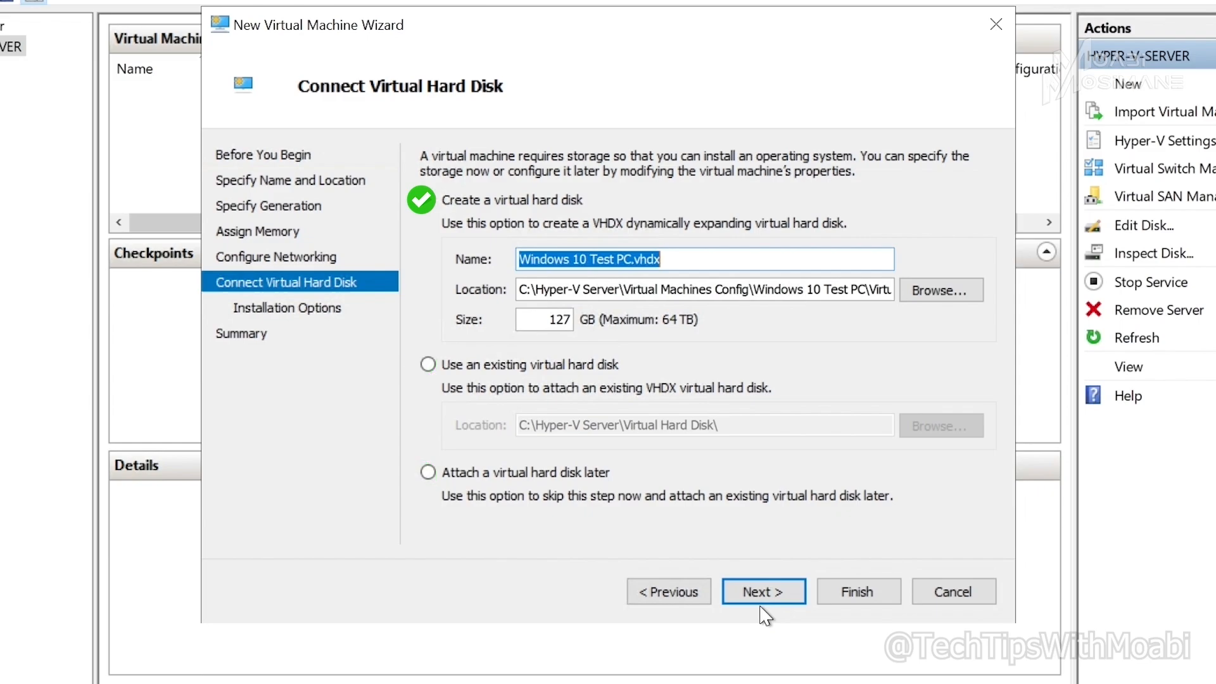
# - Browse the virtual hard disk location folders down to C:\Hyper-V Server\Virtual Machines Config\Virtual Machines, and leave without selecting a folder
pyautogui.click(690, 264)
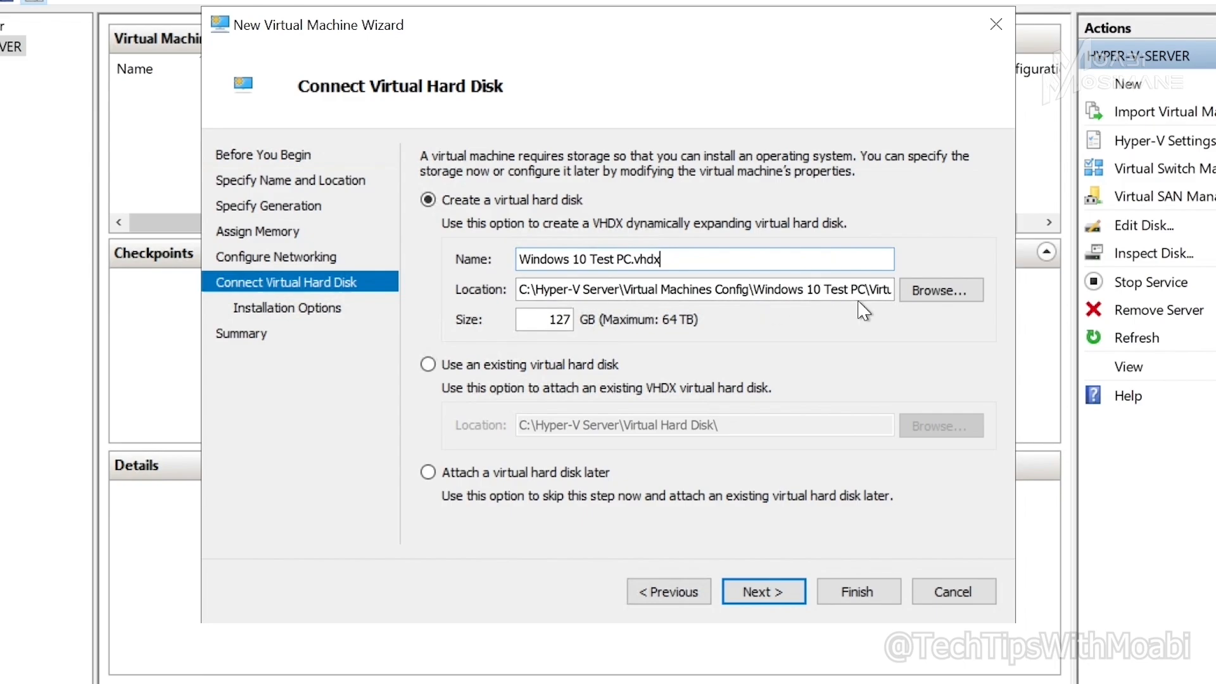
pyautogui.click(939, 290)
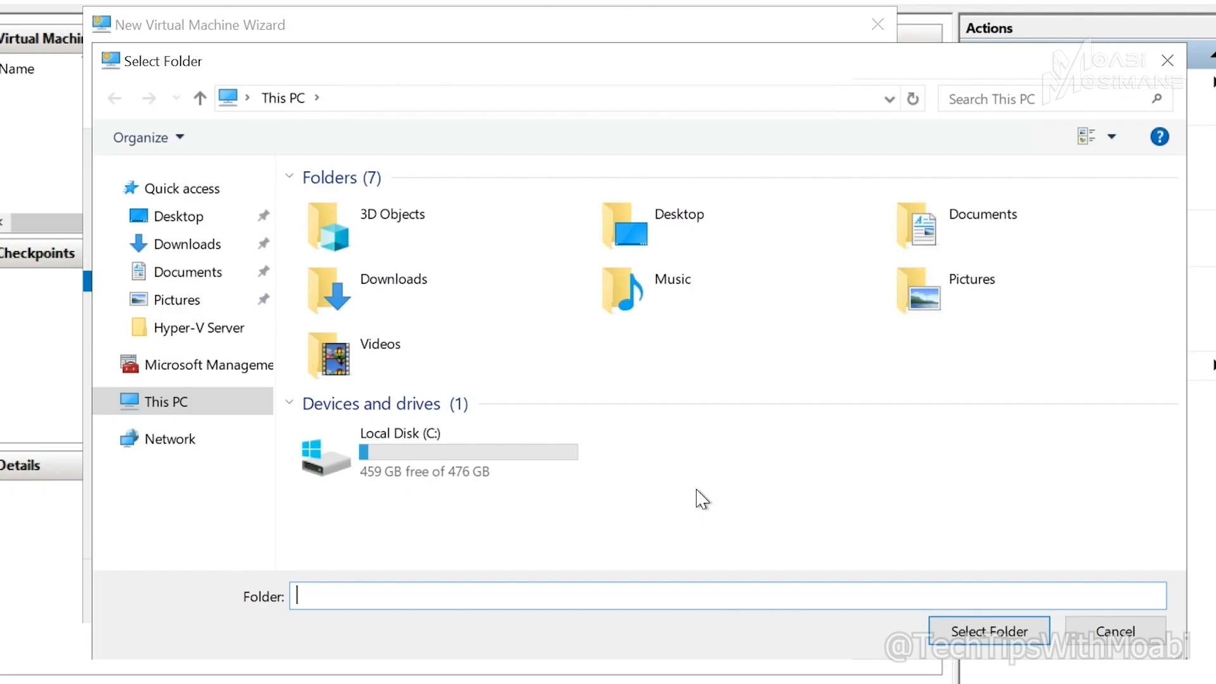
pyautogui.doubleClick(546, 451)
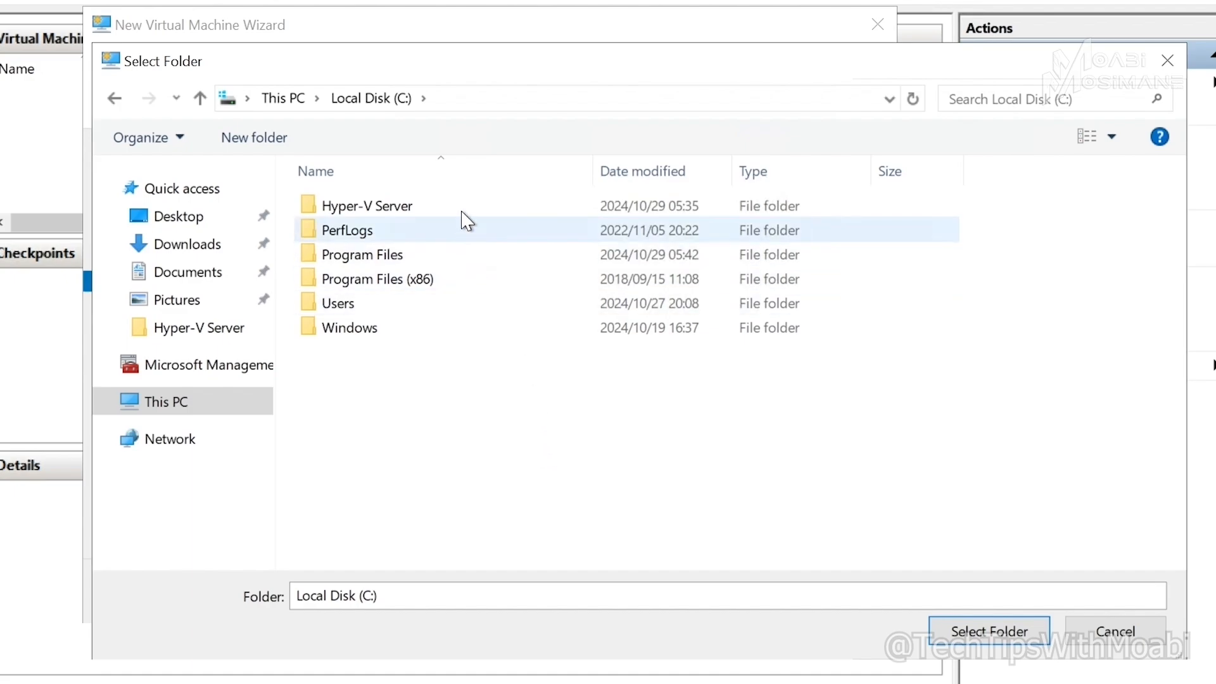
pyautogui.click(467, 209)
pyautogui.doubleClick(467, 209)
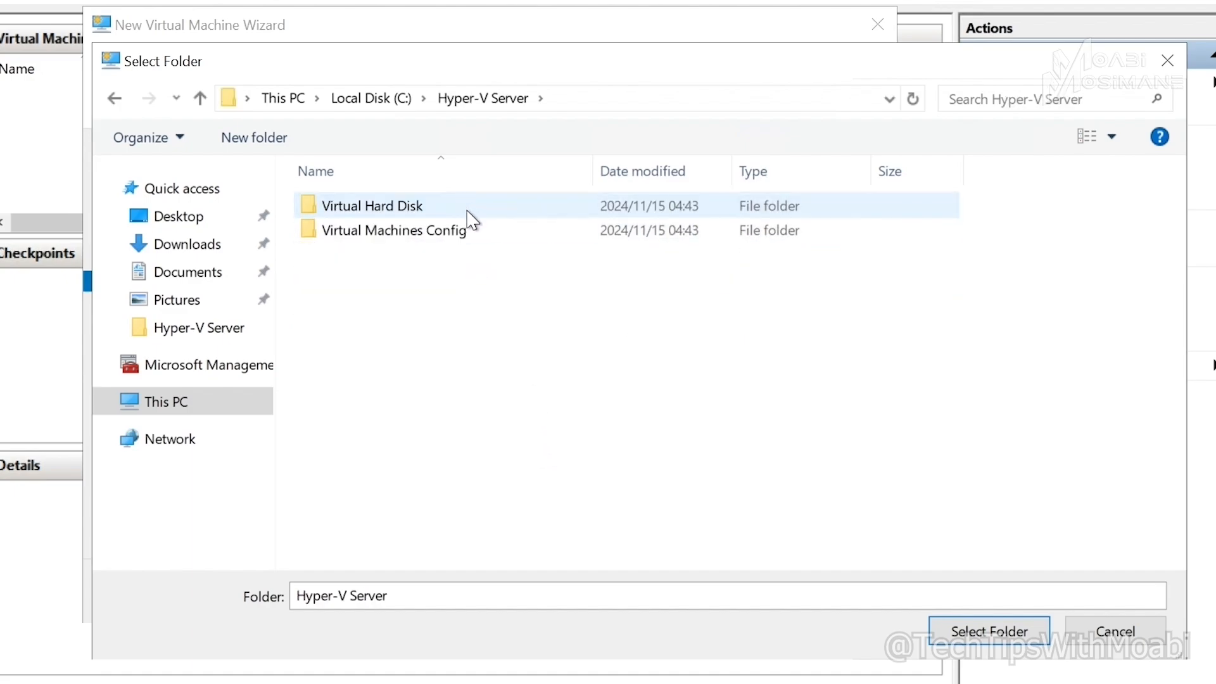
pyautogui.doubleClick(475, 241)
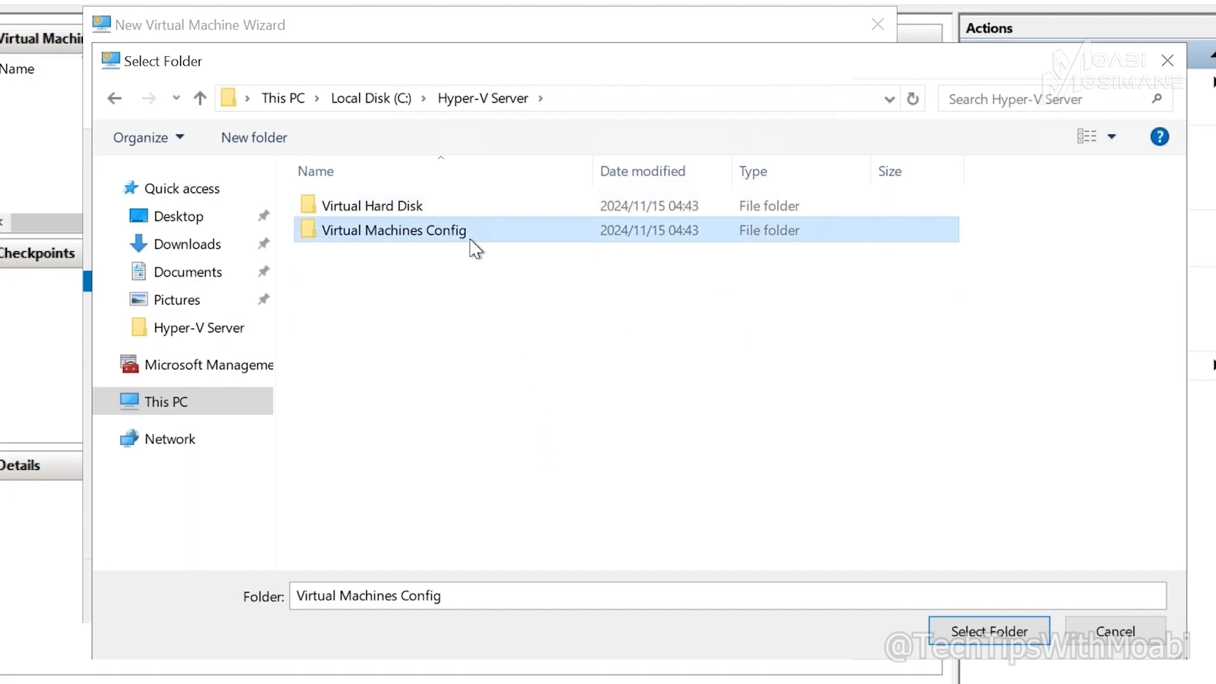
pyautogui.click(474, 215)
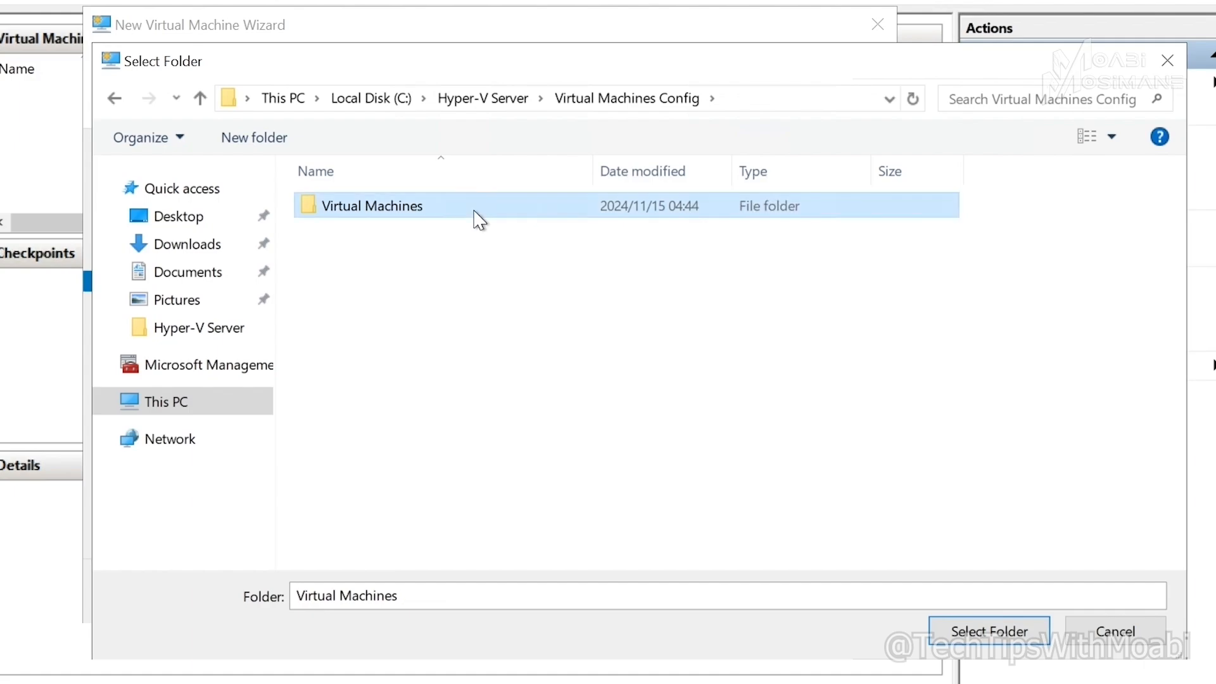
pyautogui.doubleClick(477, 218)
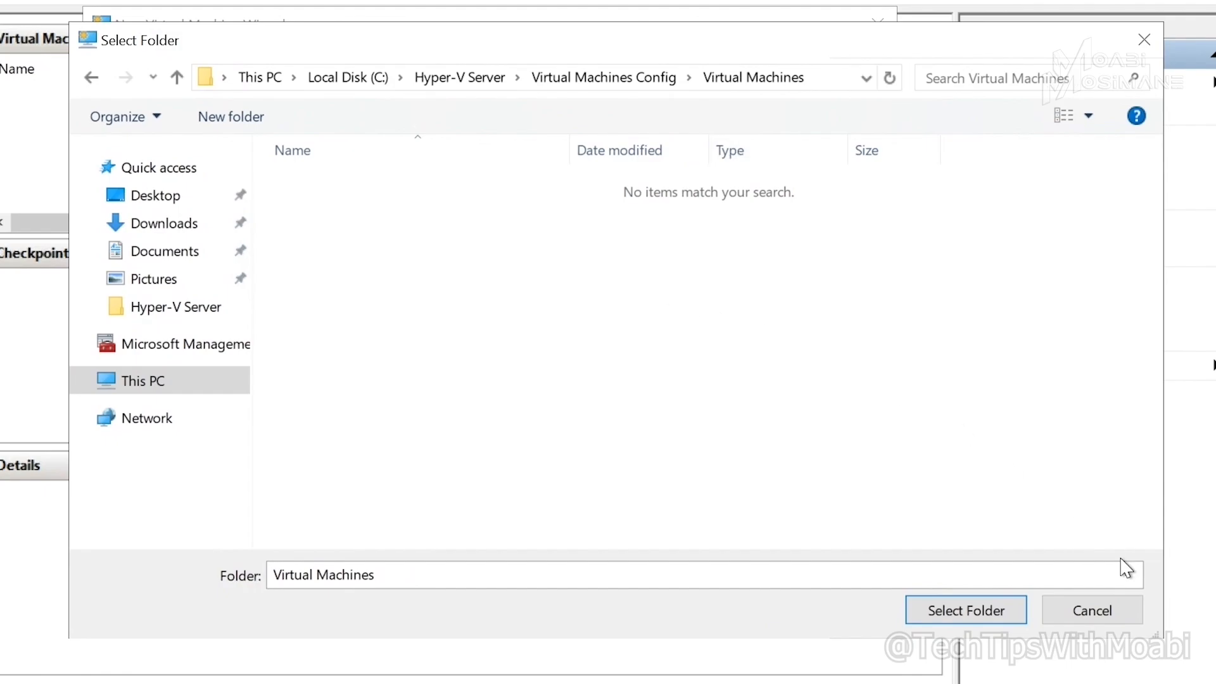
pyautogui.click(1092, 611)
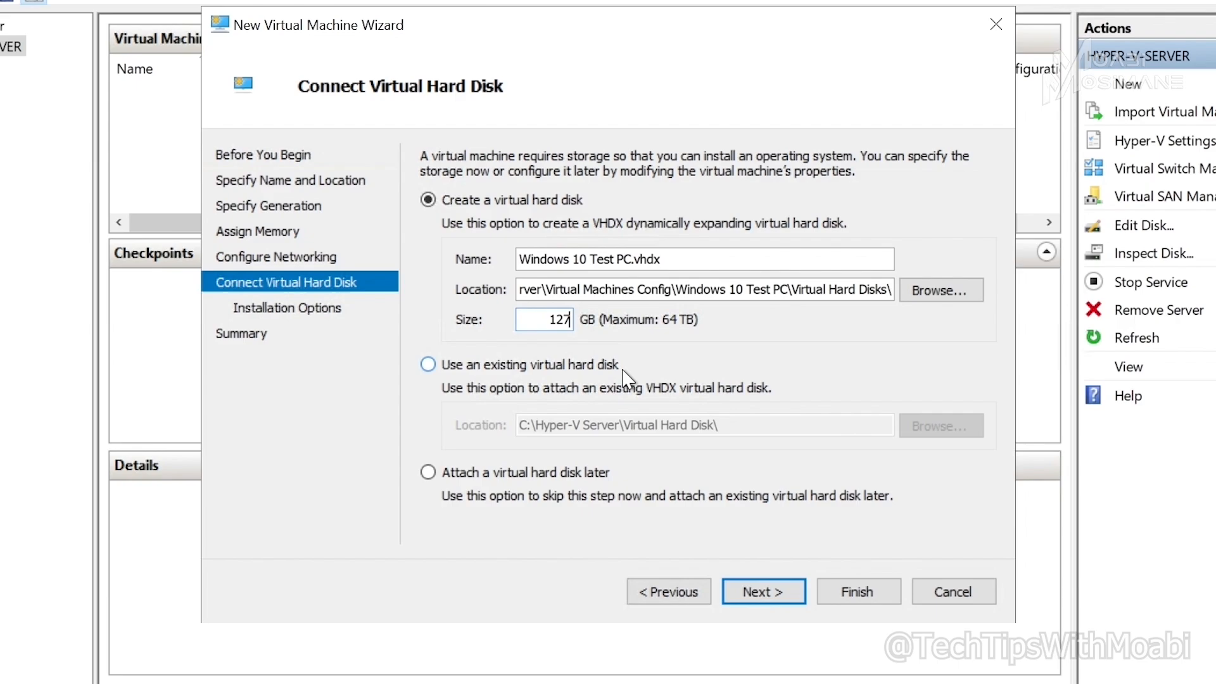
# - Accept the new 127 GB virtual hard disk and the option to install an operating system later, and create the virtual machine
pyautogui.click(784, 598)
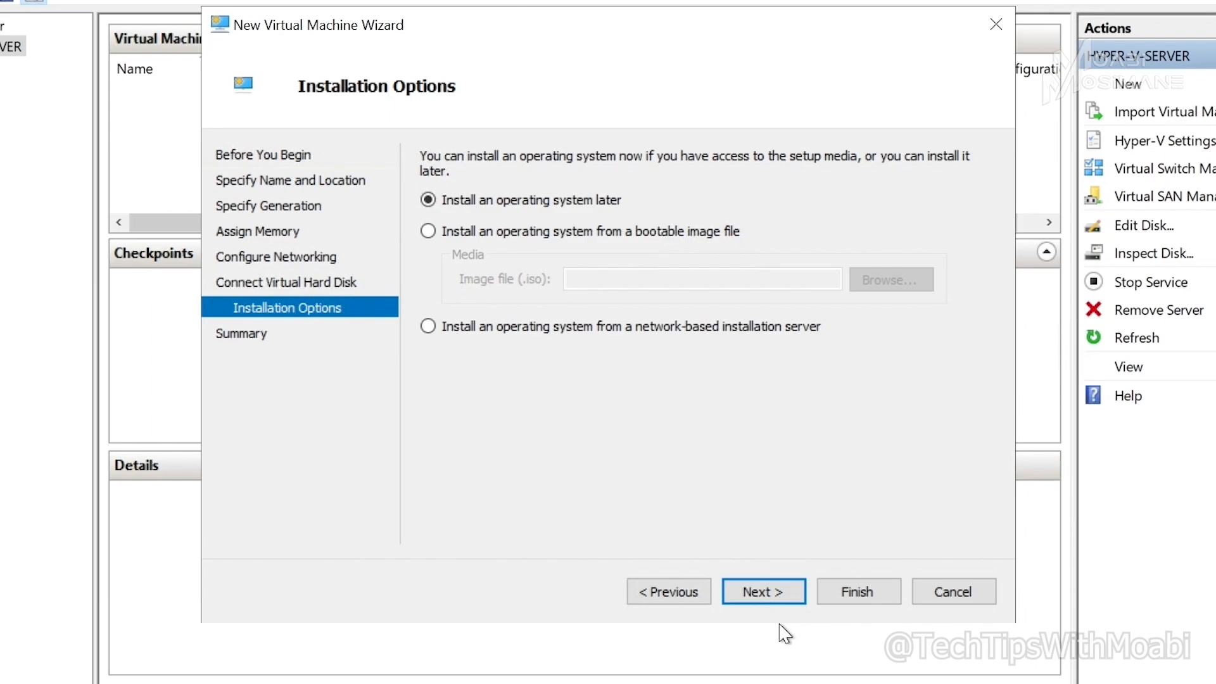
pyautogui.click(750, 598)
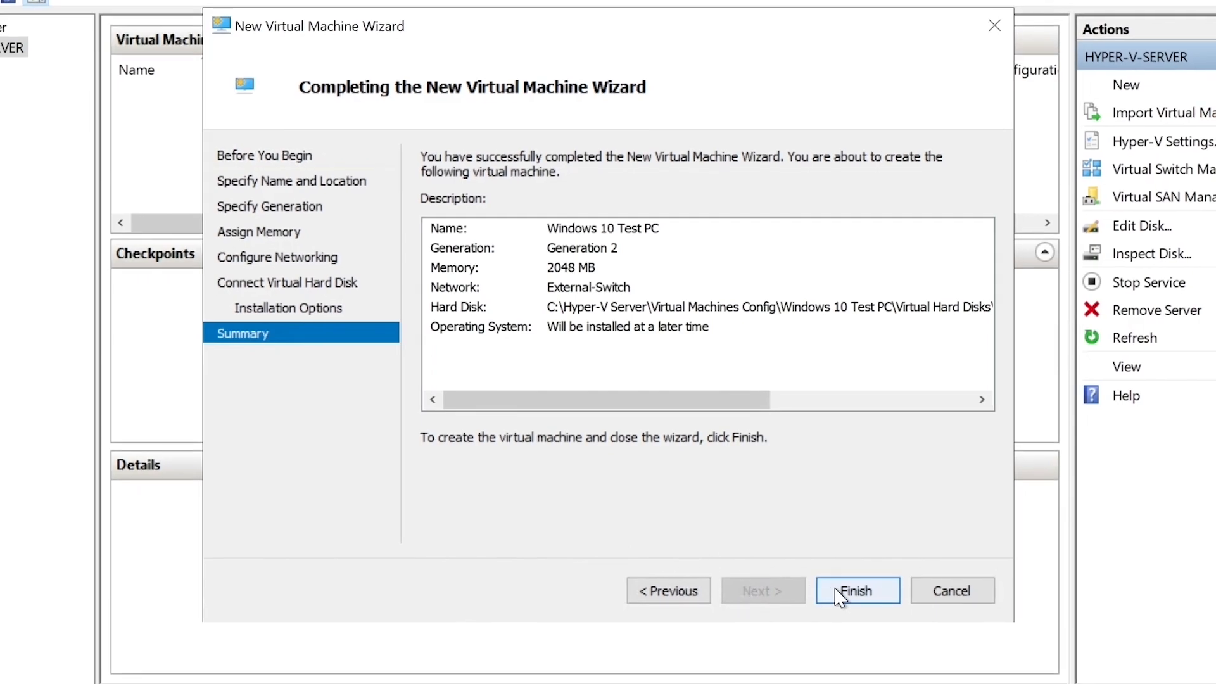
pyautogui.click(838, 593)
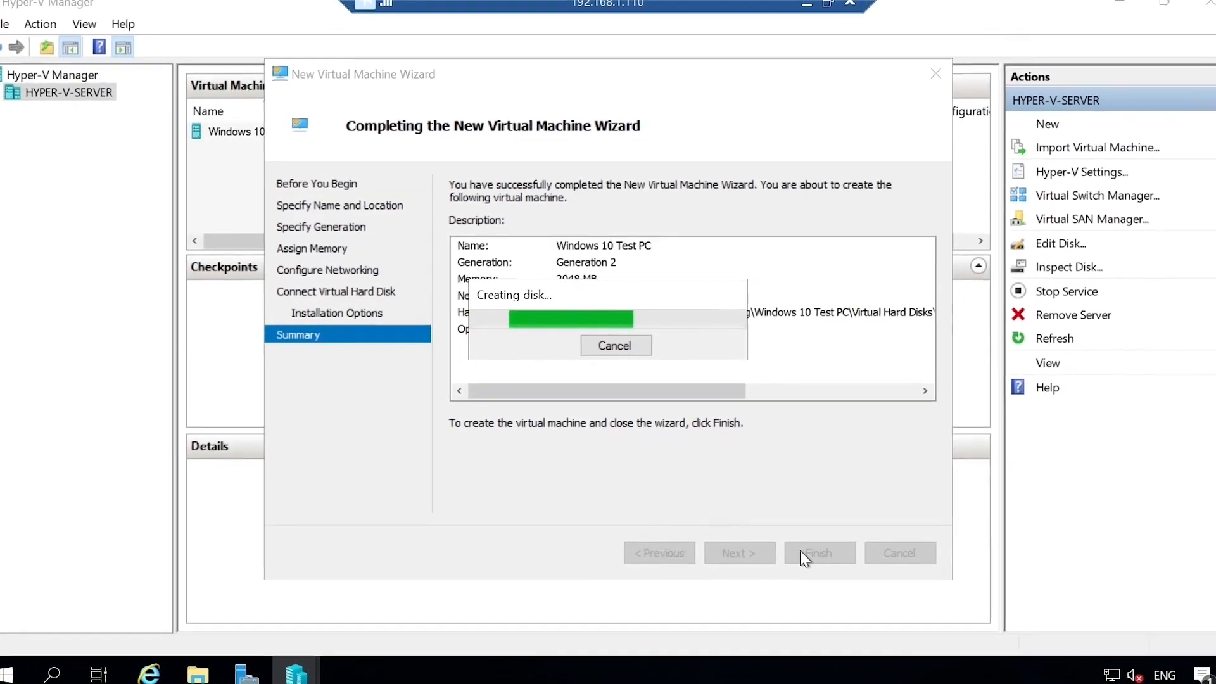